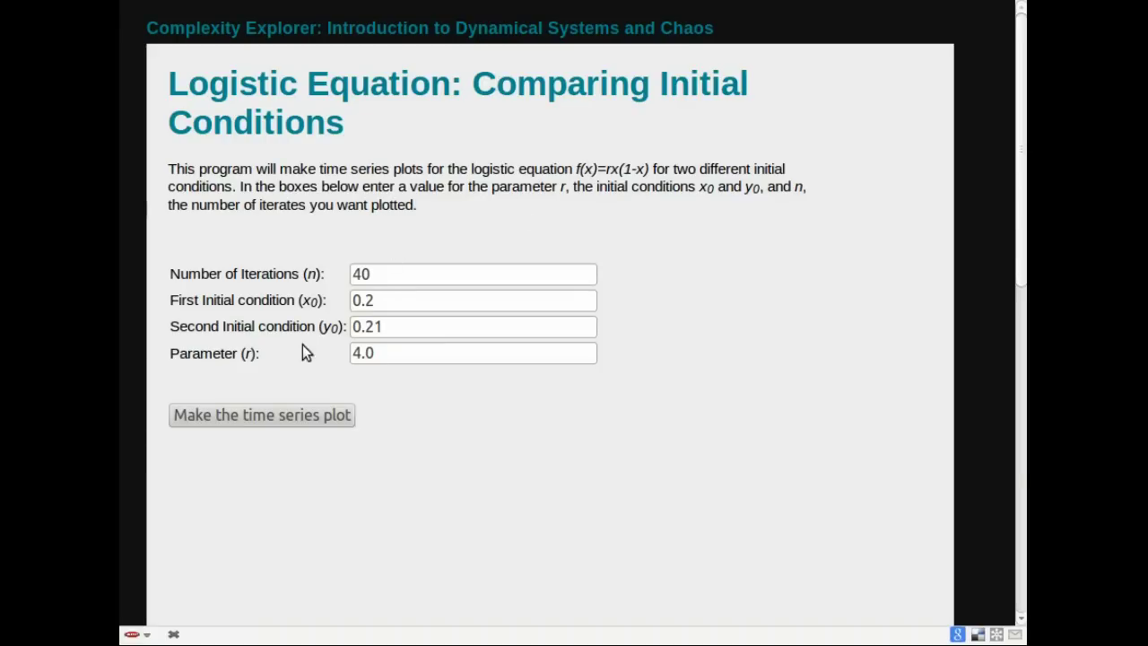
Step: Set parameter r to 2.4 and the number of iterations to 25
click(411, 359)
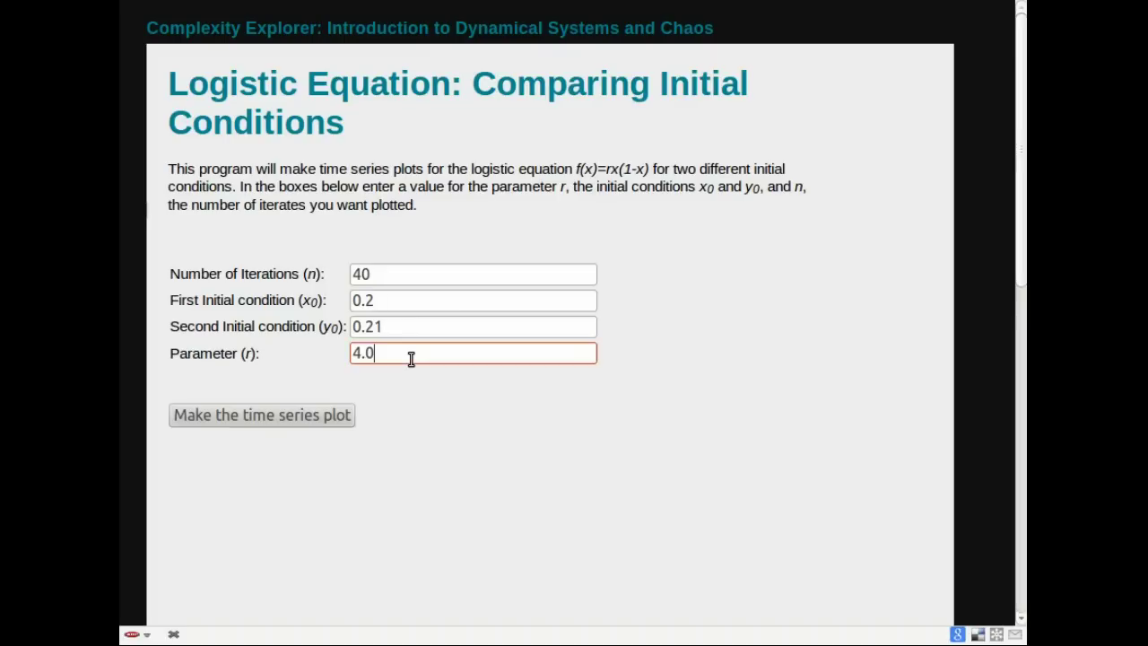
key(BackSpace)
key(BackSpace)
key(BackSpace)
text(2.4)
click(418, 275)
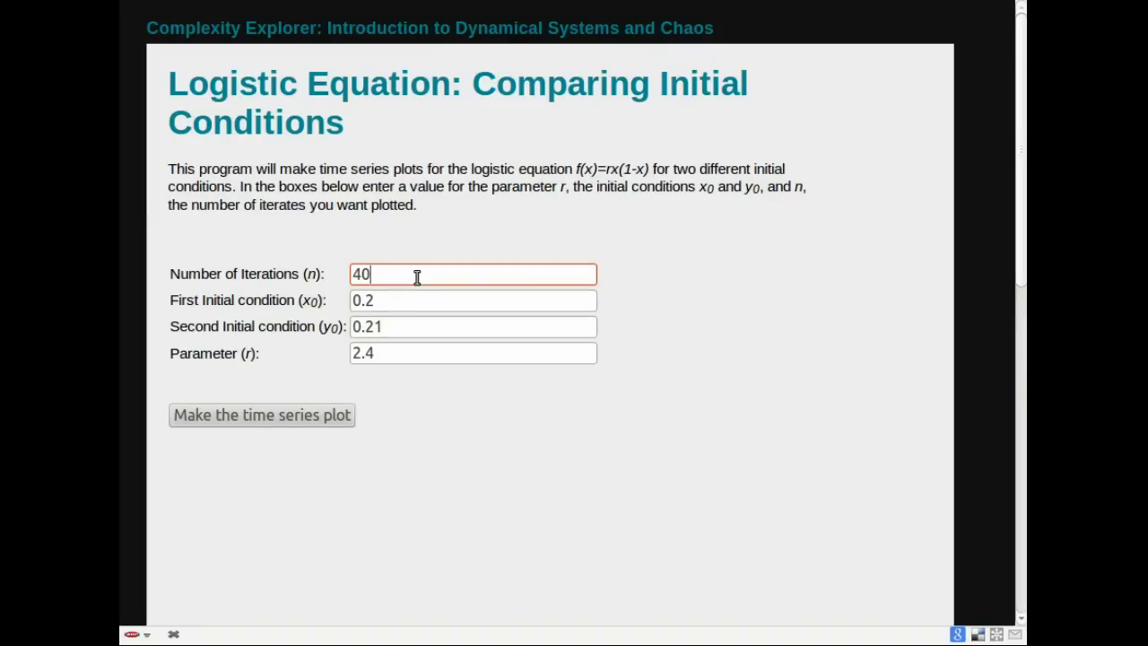
key(Delete)
key(BackSpace)
text(25)
Step: Change the second initial condition to 0.45 and generate the time series plot
click(412, 329)
key(BackSpace)
key(BackSpace)
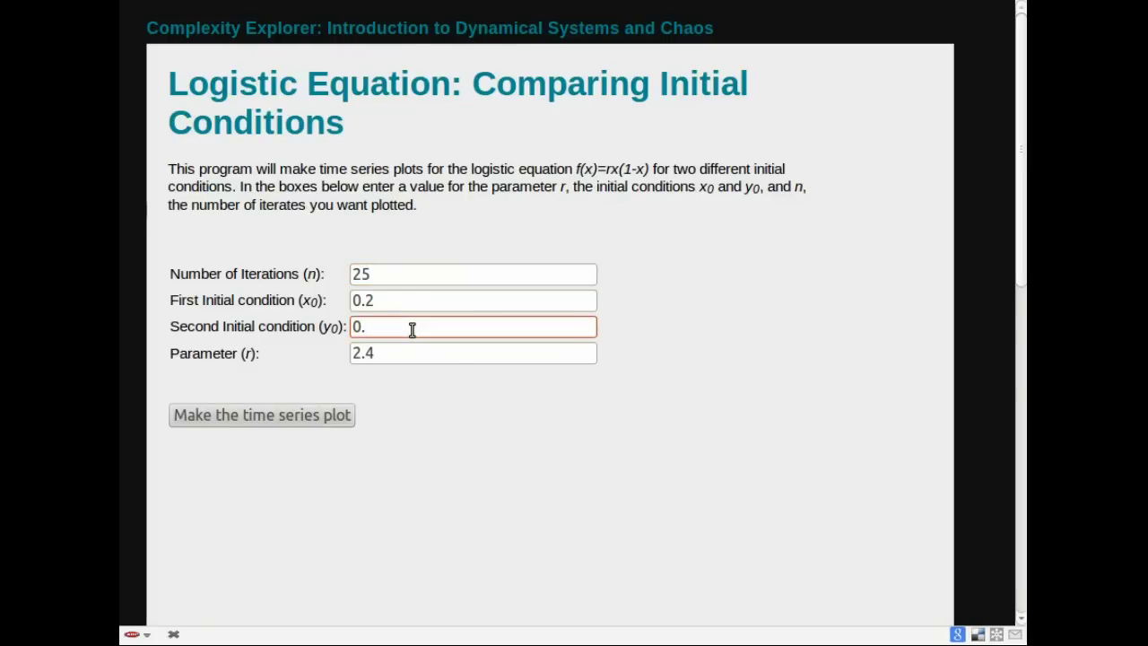
text(45)
click(247, 414)
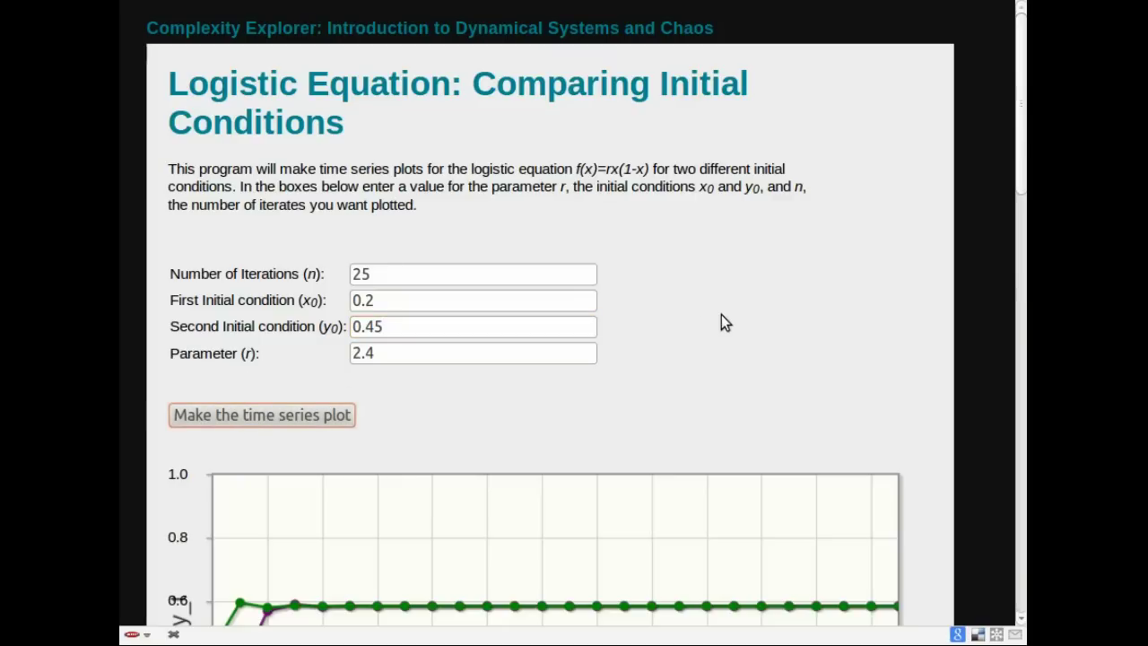
scroll(725, 323, down, 4)
scroll(725, 323, down, 2)
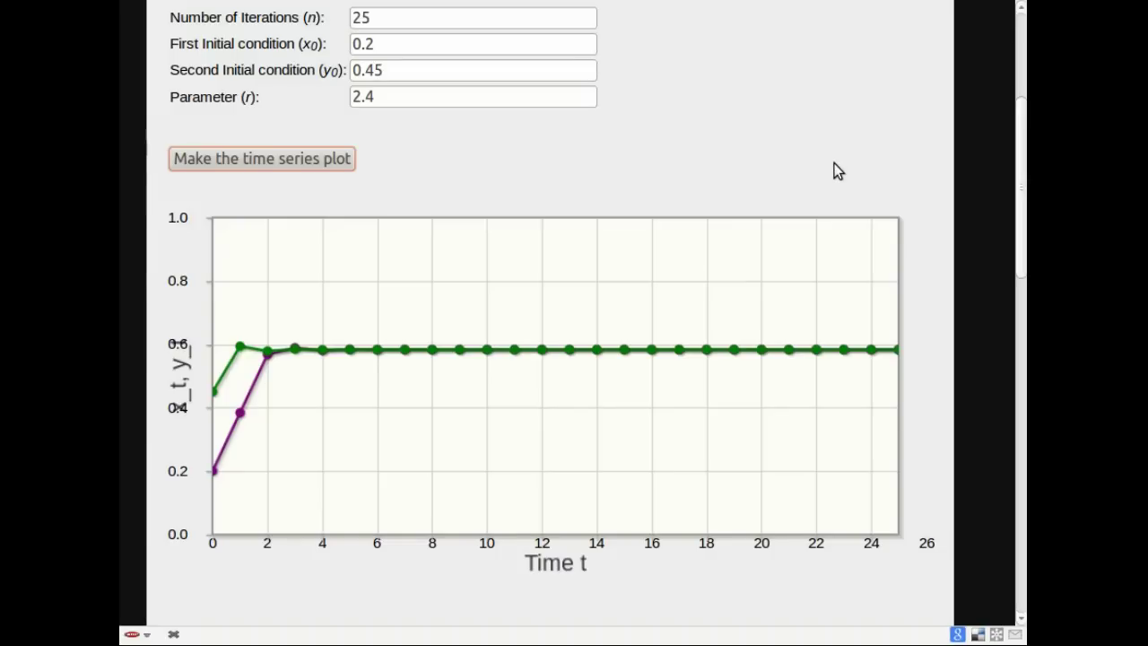
Step: Zoom the page out two levels so the time series and blue difference plot fit together
scroll(834, 171, down, 5)
scroll(834, 170, down, 2)
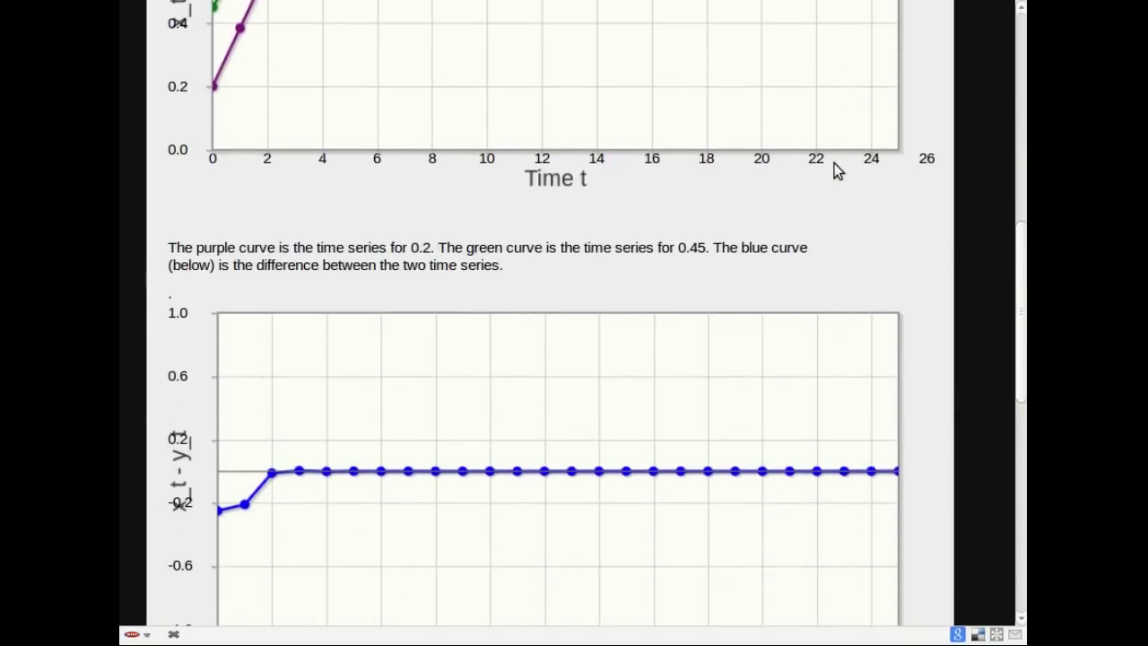
scroll(834, 170, down, 2)
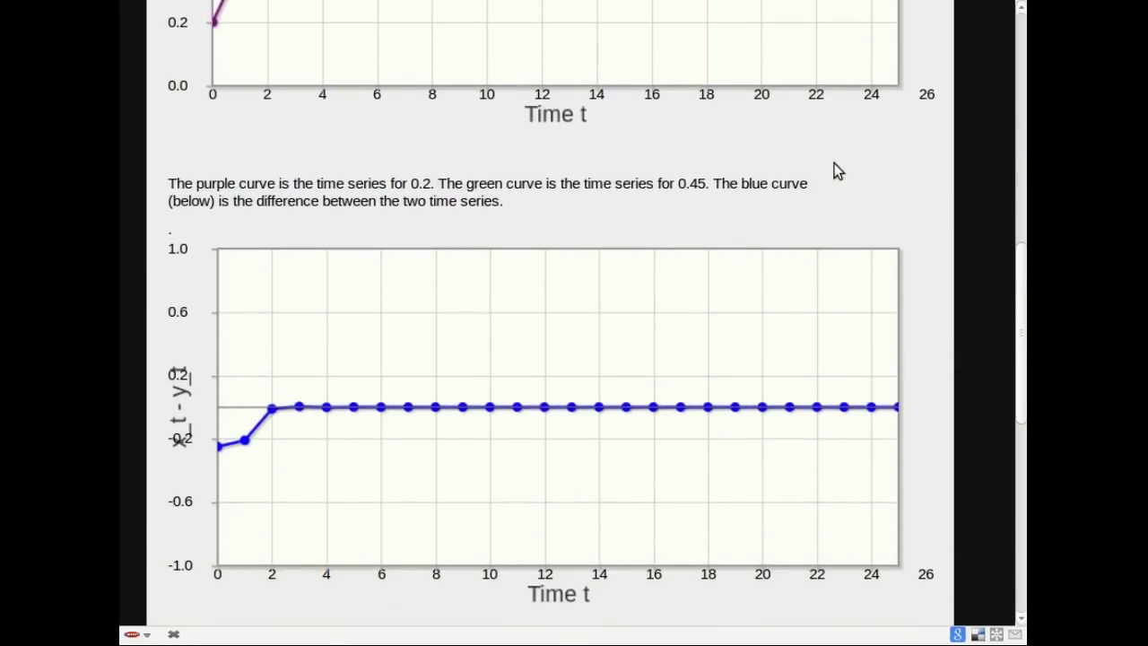
scroll(835, 170, up, 2)
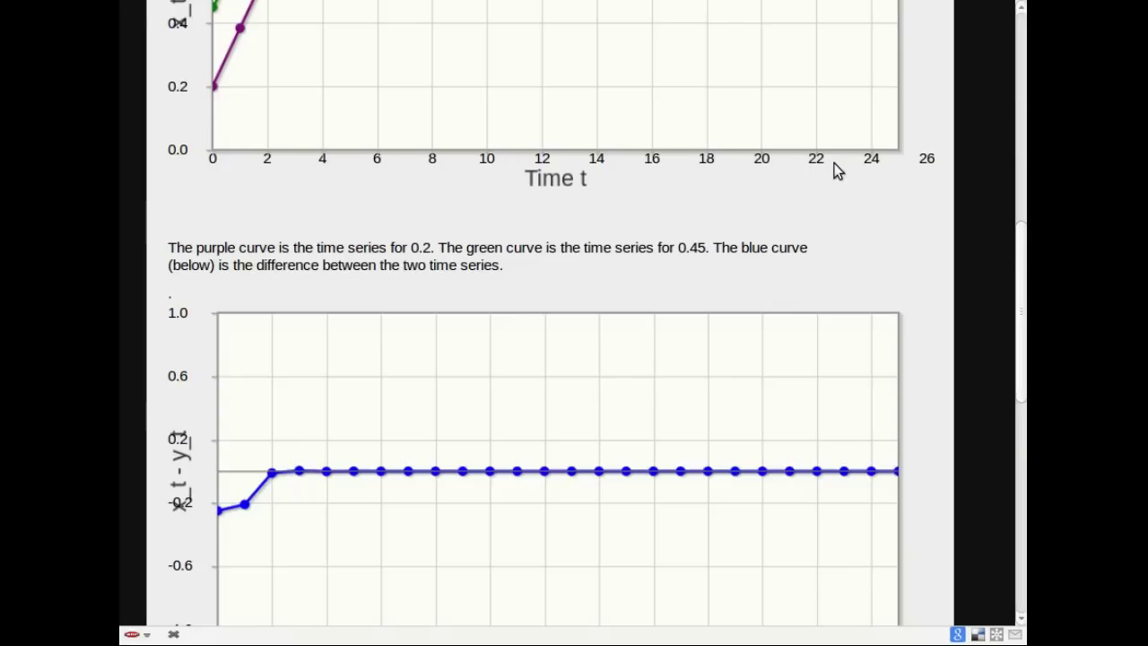
key(ctrl+minus)
key(ctrl+minus)
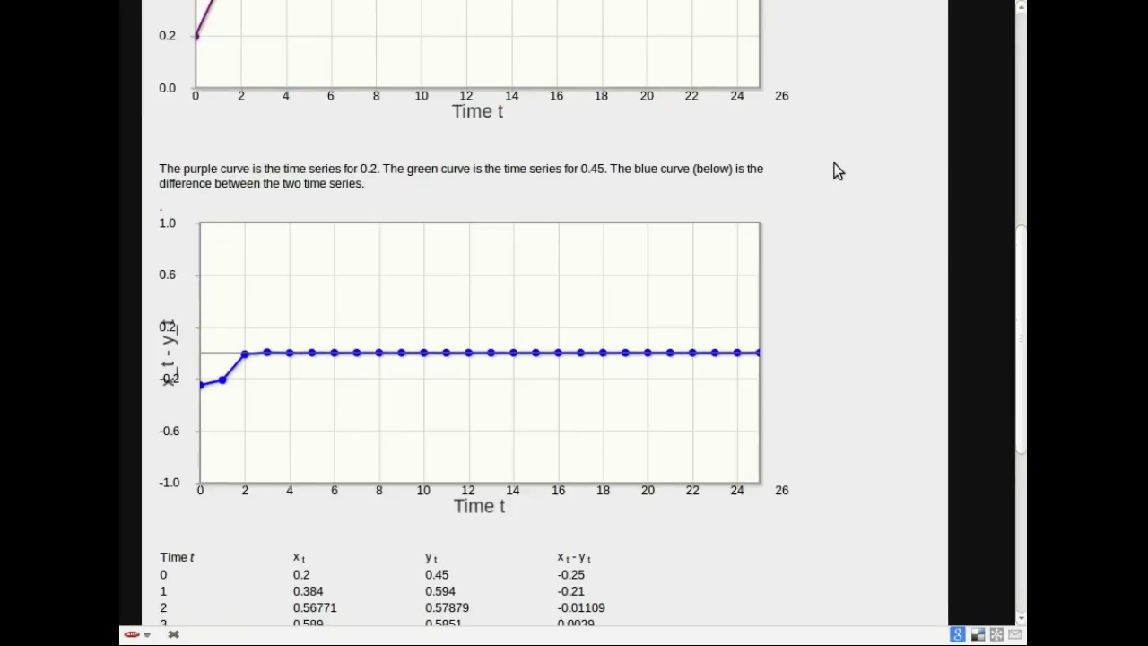
key(ctrl+minus)
scroll(835, 165, up, 3)
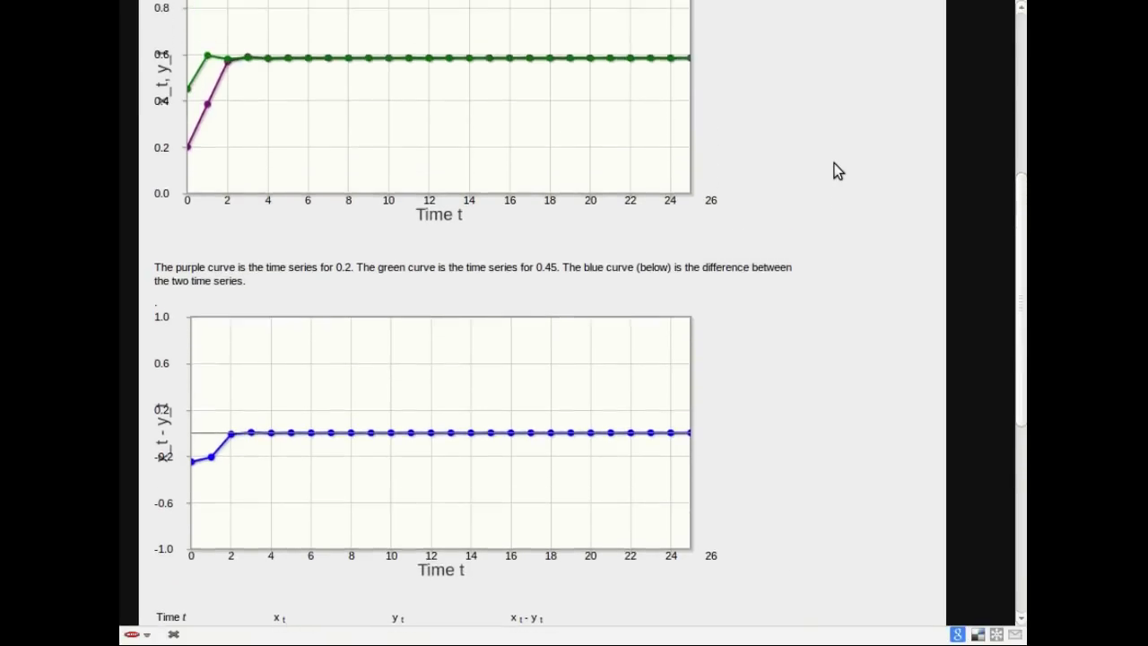
scroll(834, 163, up, 1)
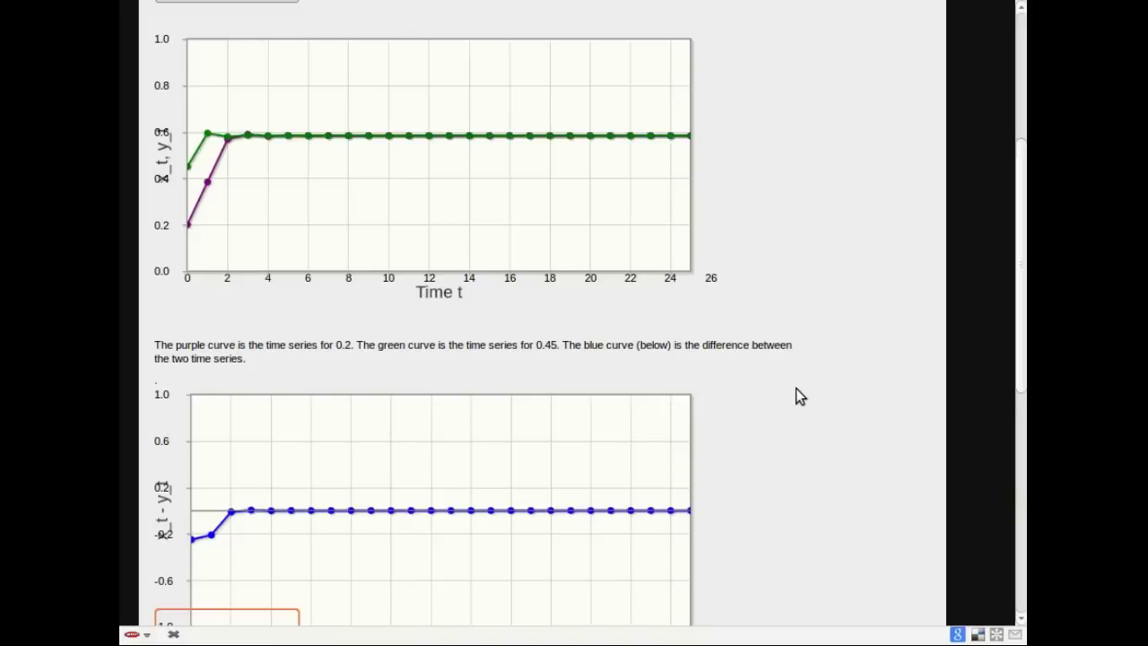
Step: Zoom back in on the data table where x_t − y_t shrinks to 0 by t=11
scroll(796, 388, down, 5)
scroll(796, 389, down, 1)
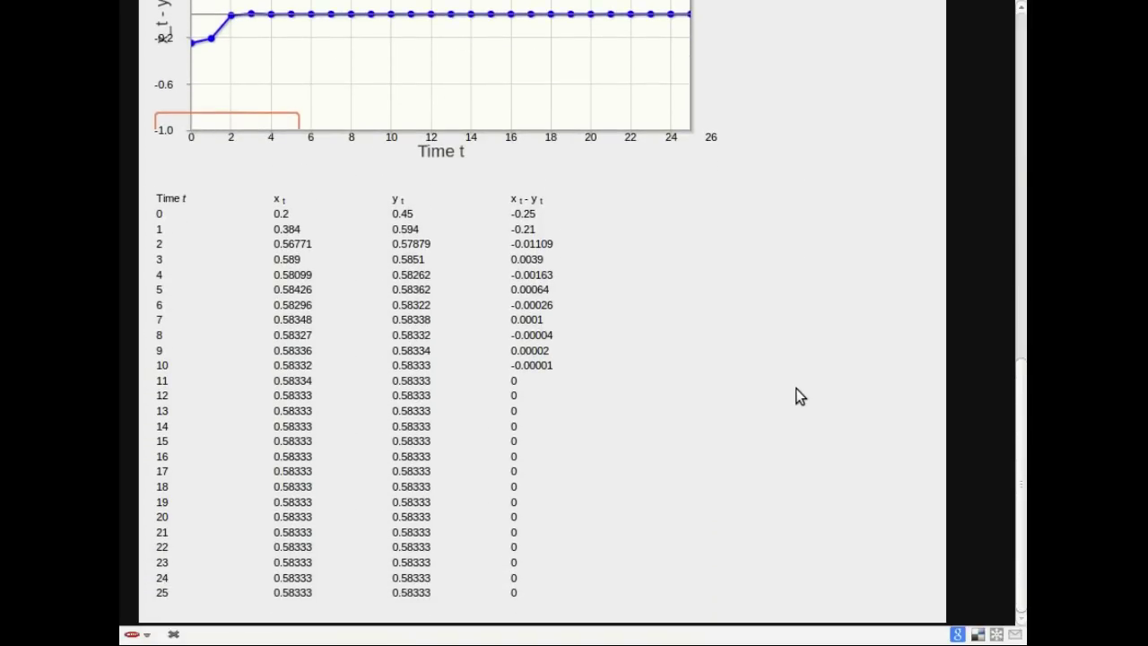
key(ctrl+plus)
key(ctrl+plus)
key(ctrl+plus)
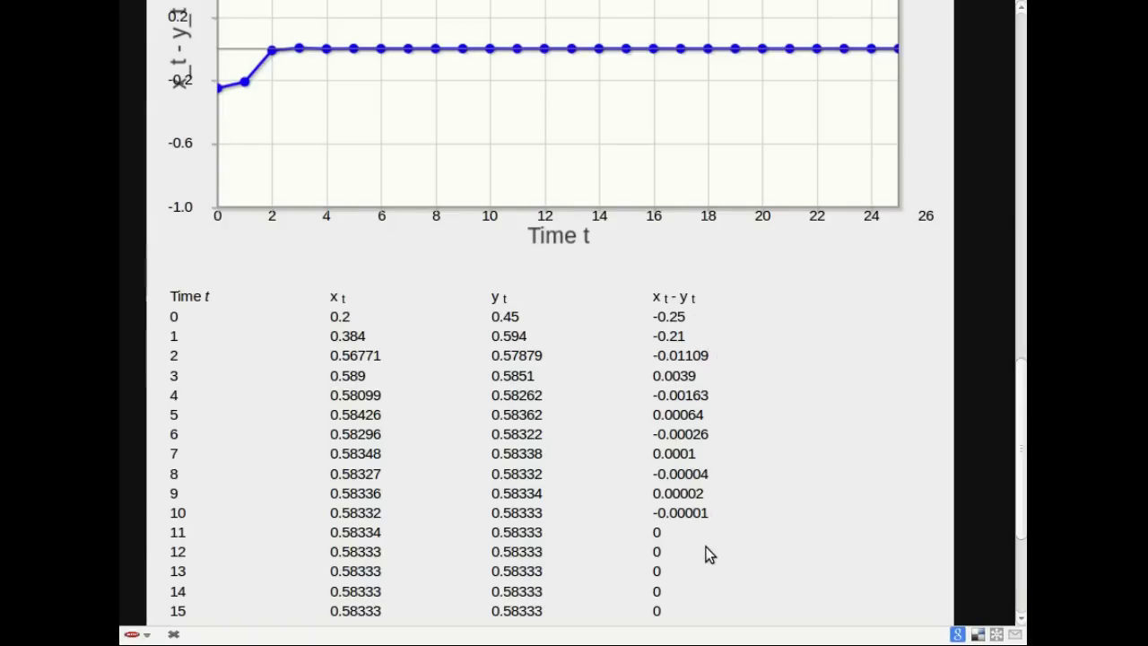
scroll(708, 554, down, 1)
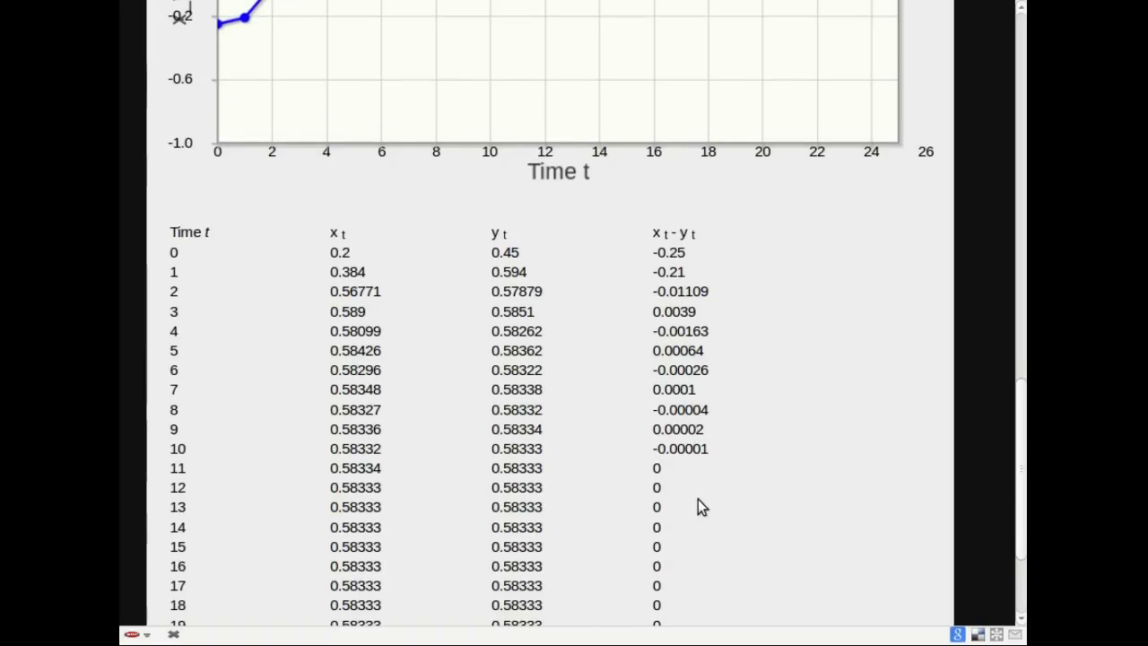
scroll(698, 499, up, 6)
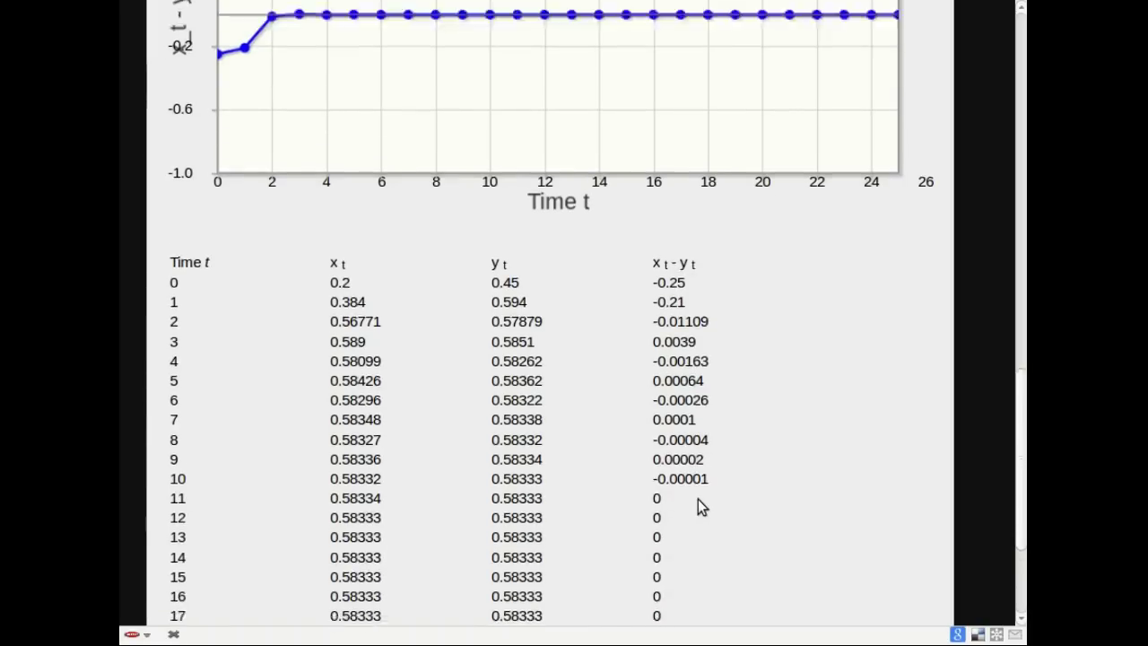
scroll(698, 498, up, 1)
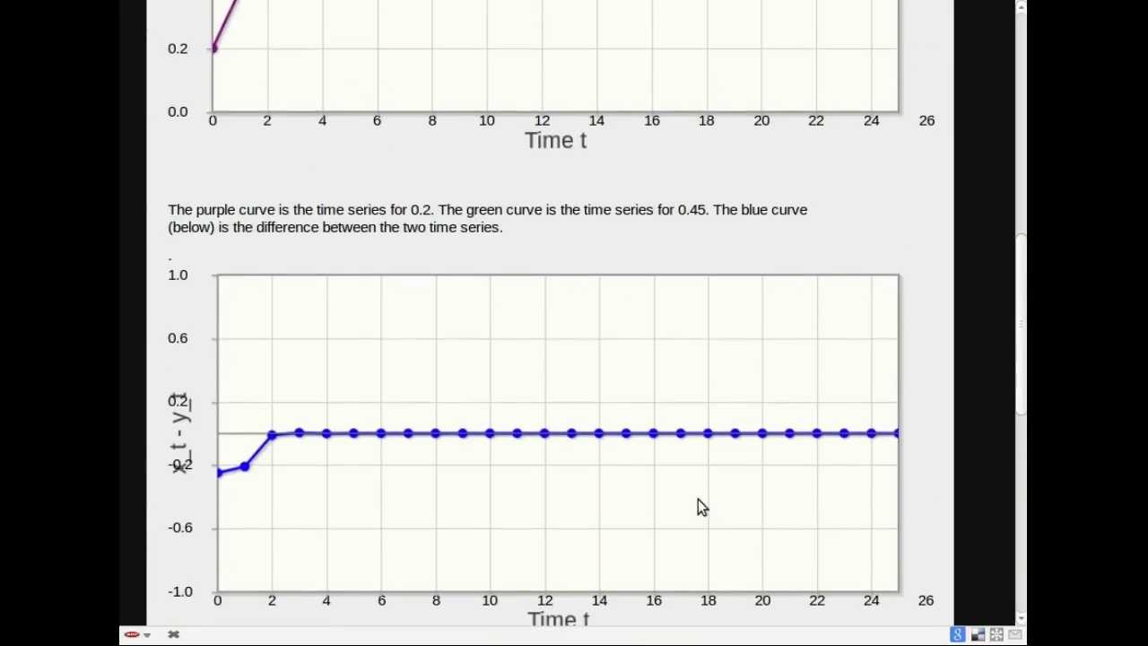
scroll(698, 498, up, 2)
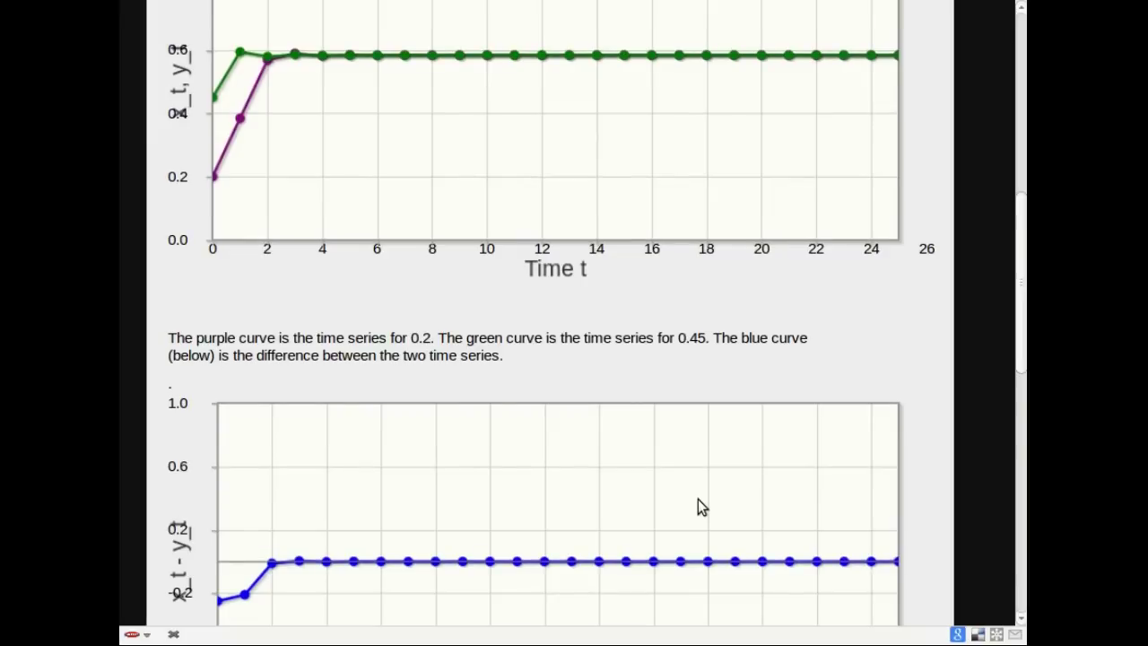
scroll(698, 499, down, 2)
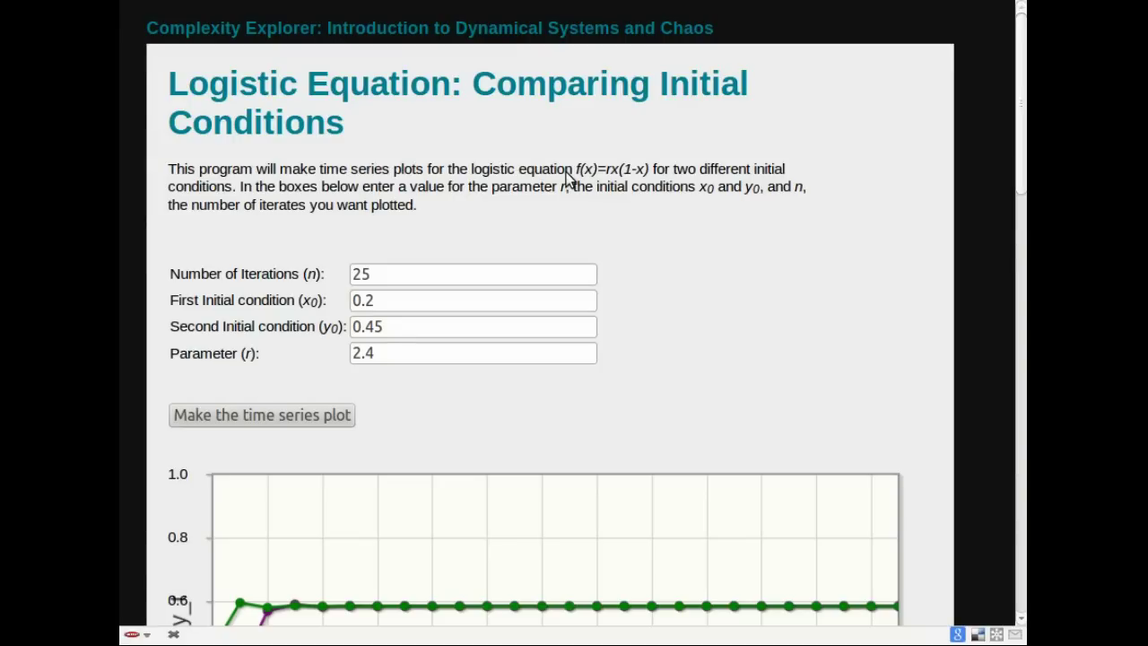
Step: Set r to 4.0 and the second initial condition to 0.21, then redraw the time series
click(396, 354)
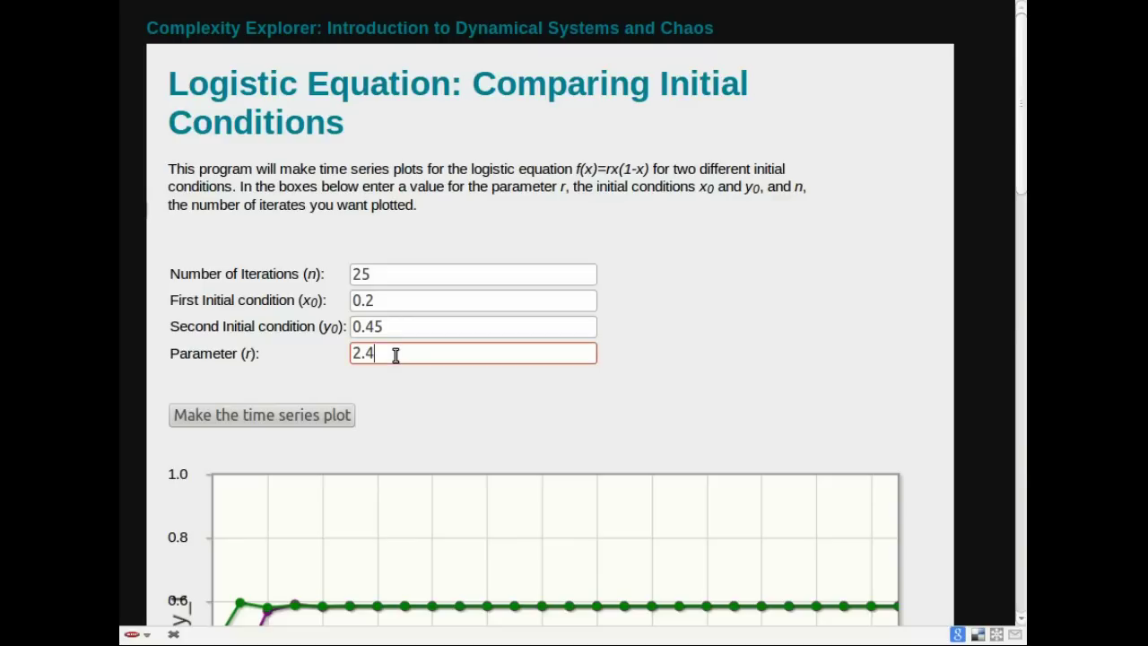
key(BackSpace)
key(BackSpace)
key(BackSpace)
text(4.)
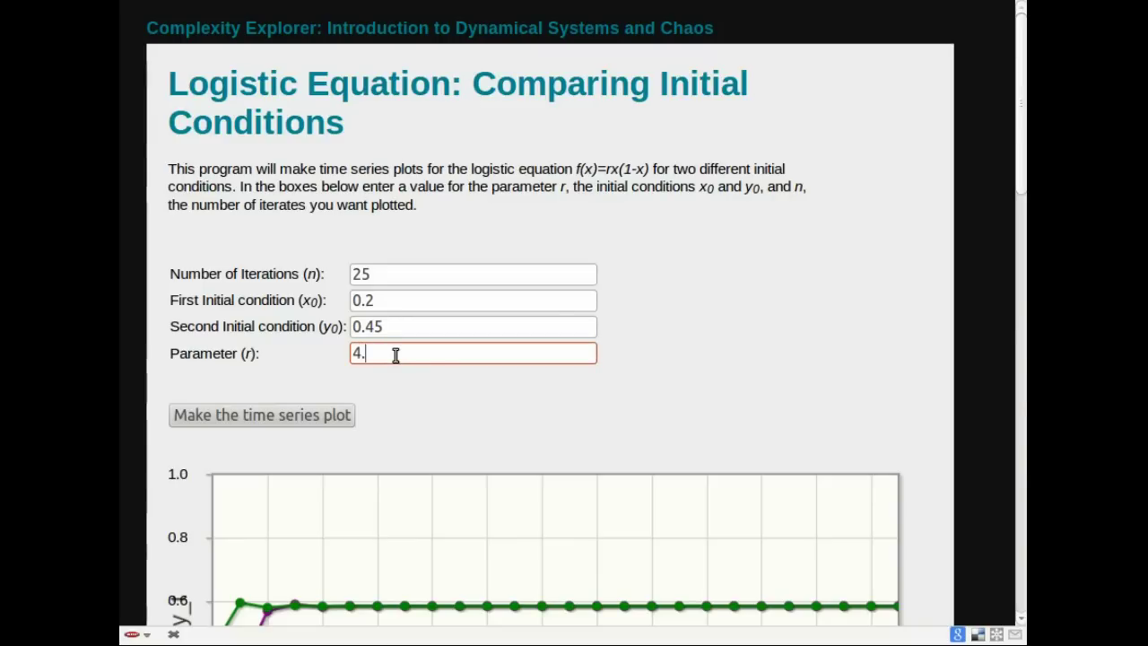
text(0)
click(384, 328)
key(BackSpace)
key(BackSpace)
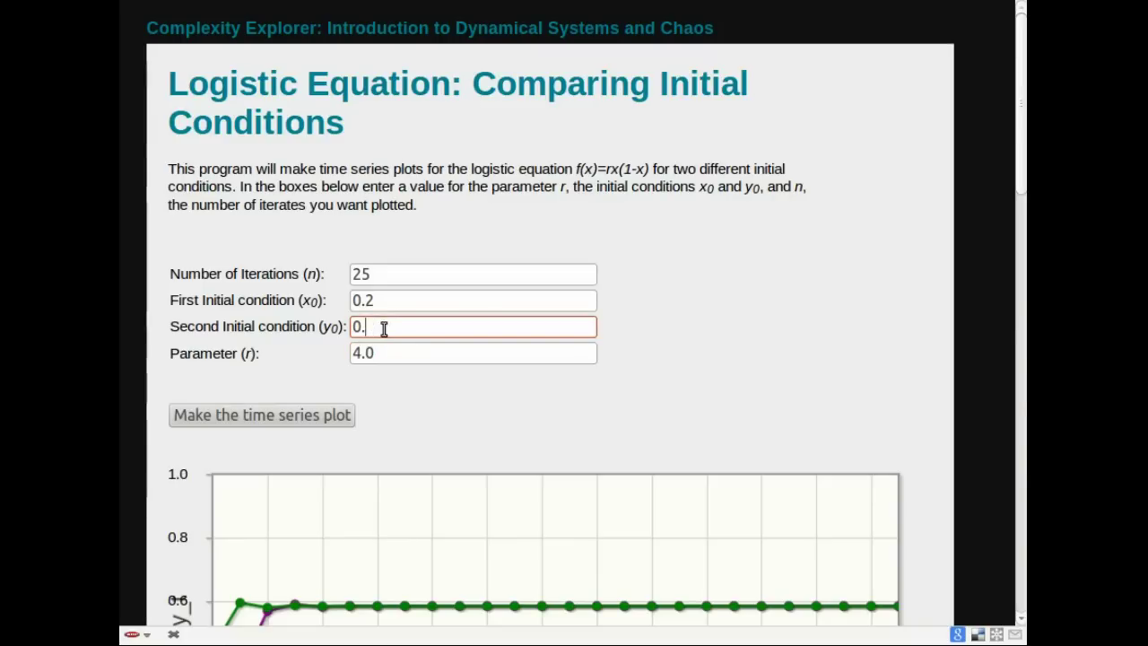
text(21)
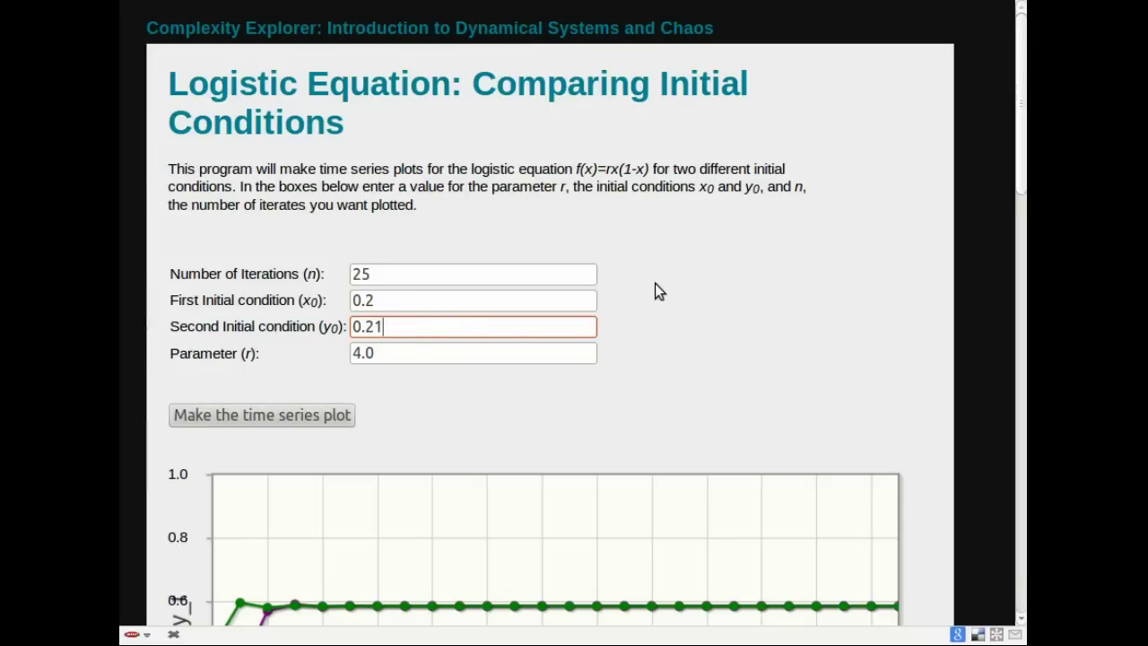
click(251, 410)
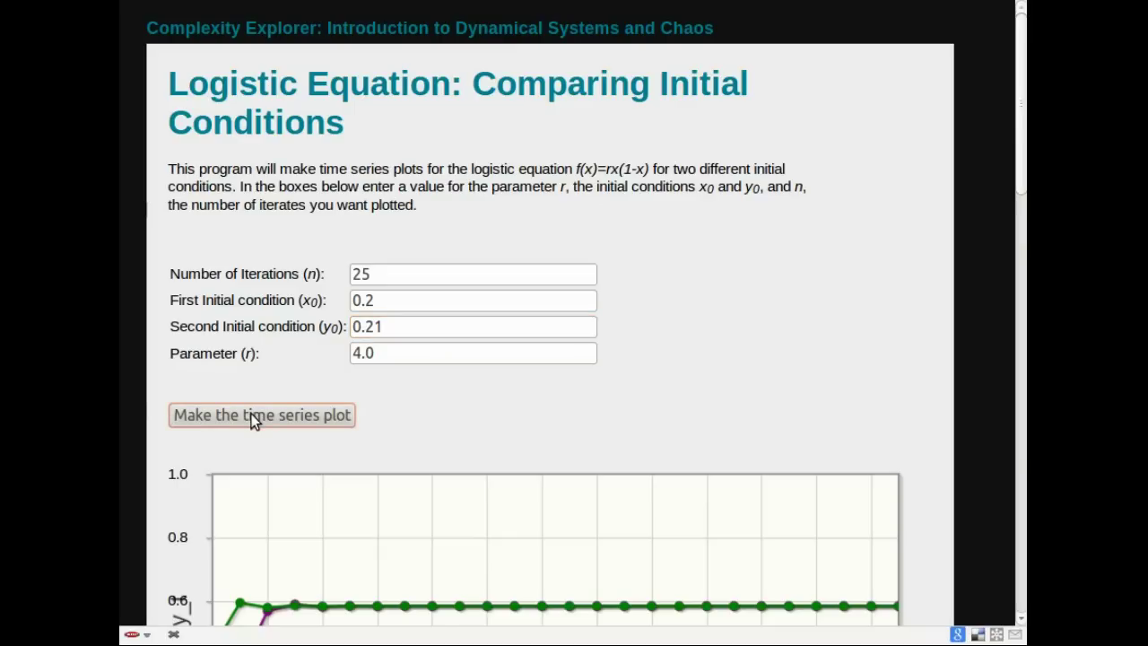
click(251, 414)
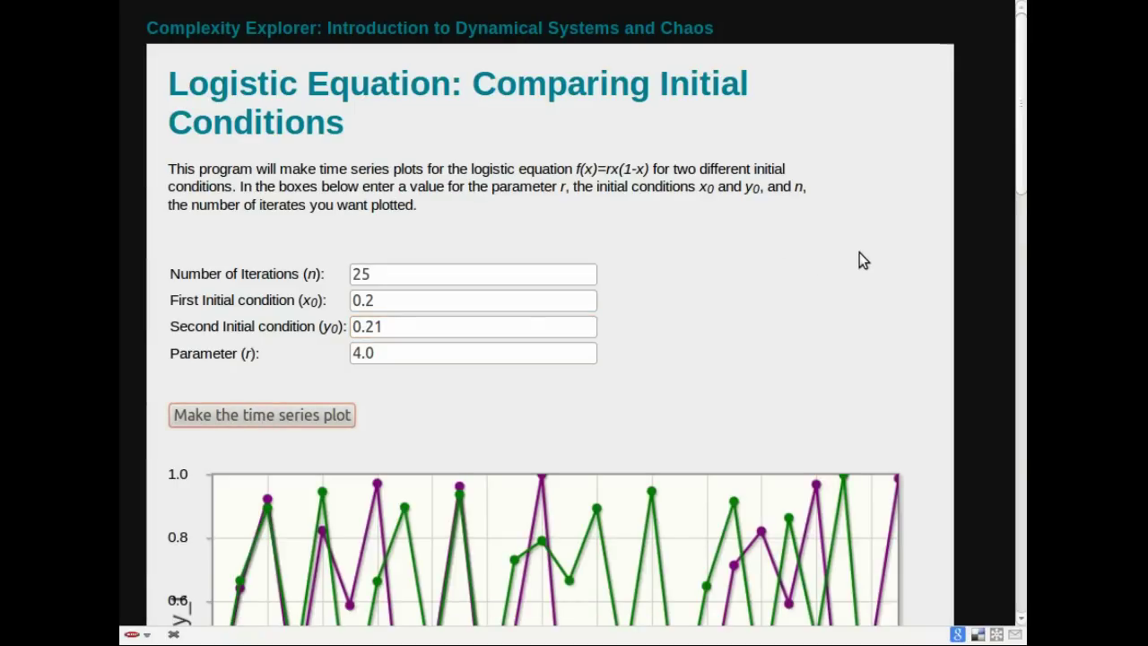
Step: Scroll down to bring the full r = 4.0 time series plot and its Time t axis into view
scroll(859, 259, down, 3)
scroll(859, 260, down, 1)
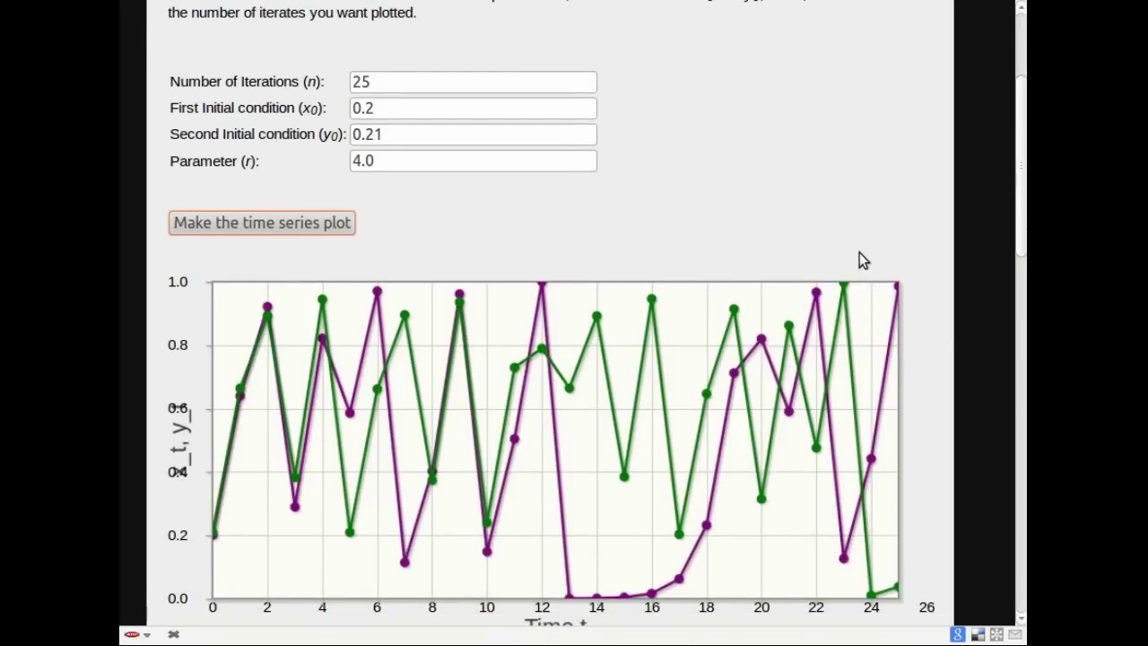
scroll(859, 260, down, 1)
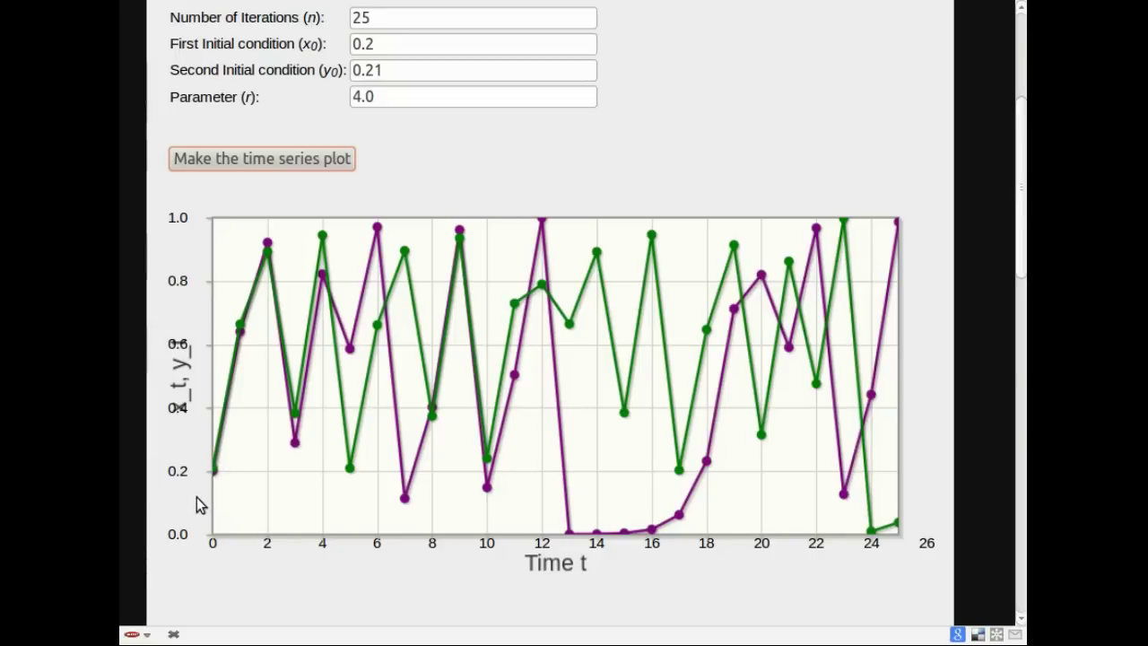
Step: Zoom the page out one level to view the difference plot and data table
scroll(199, 505, down, 5)
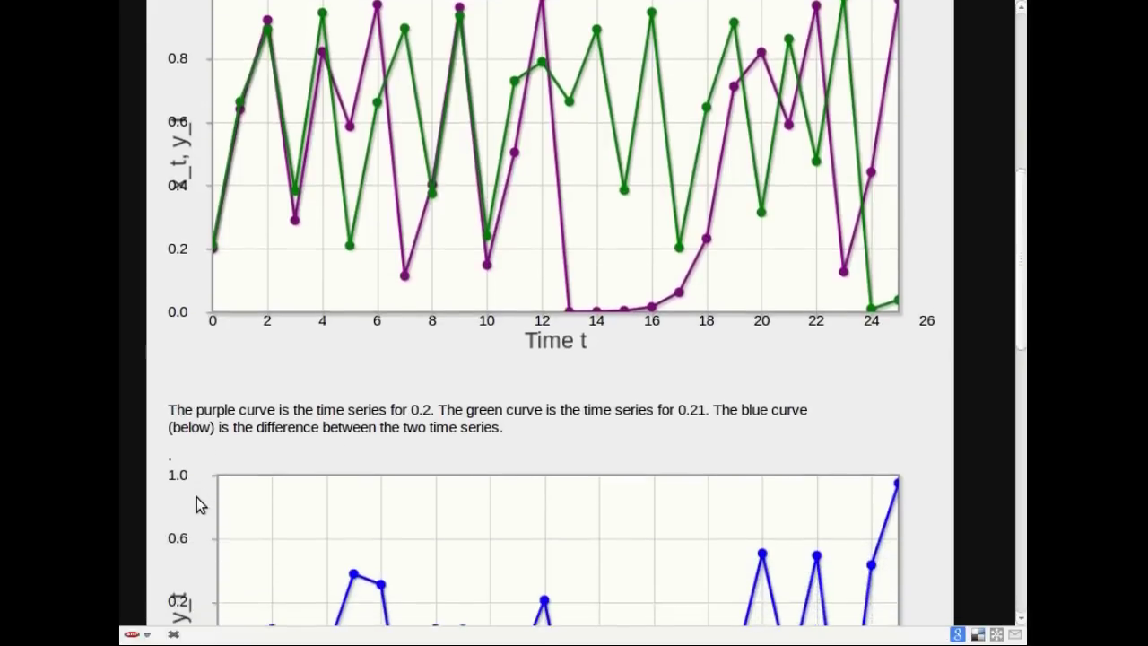
scroll(196, 497, down, 2)
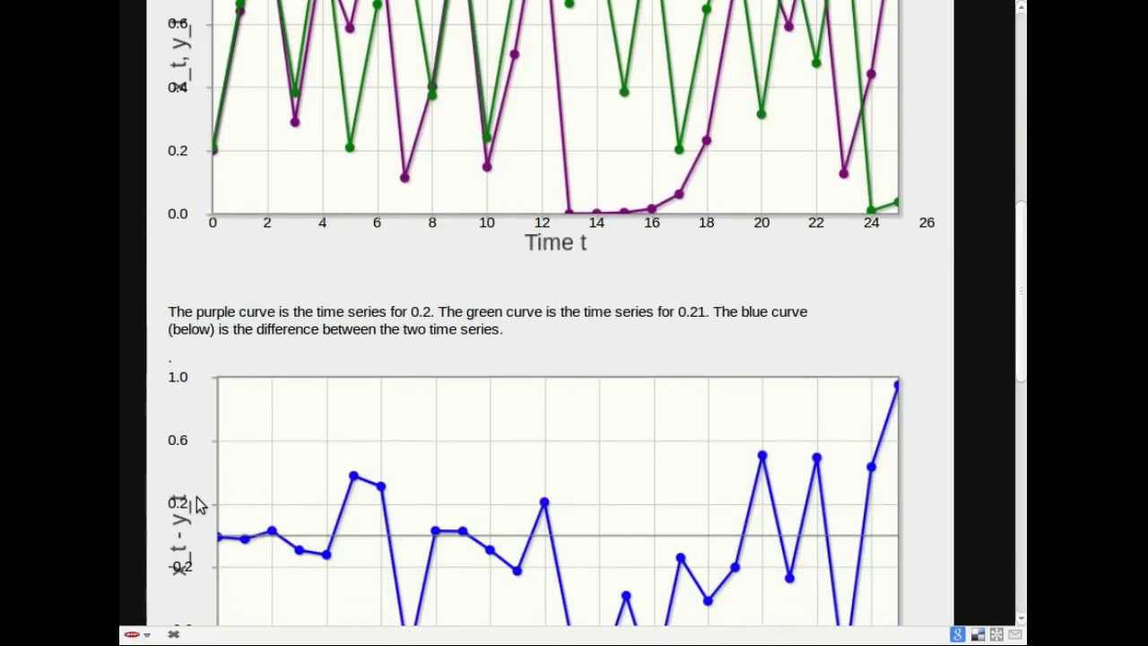
key(ctrl+minus)
key(ctrl+minus)
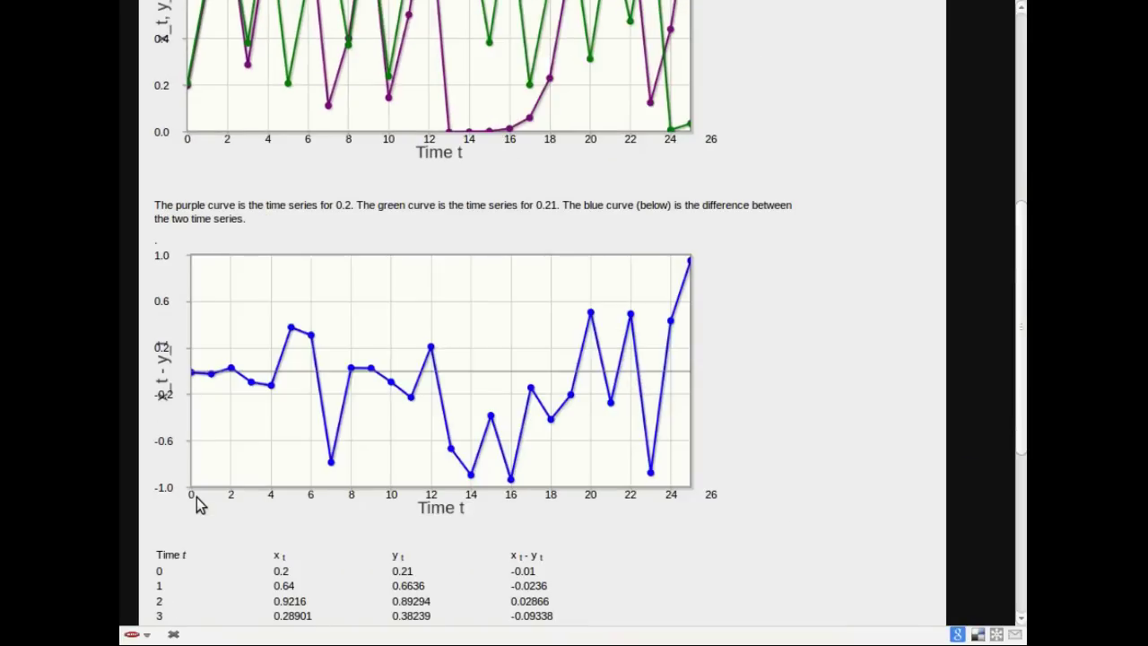
scroll(197, 497, up, 3)
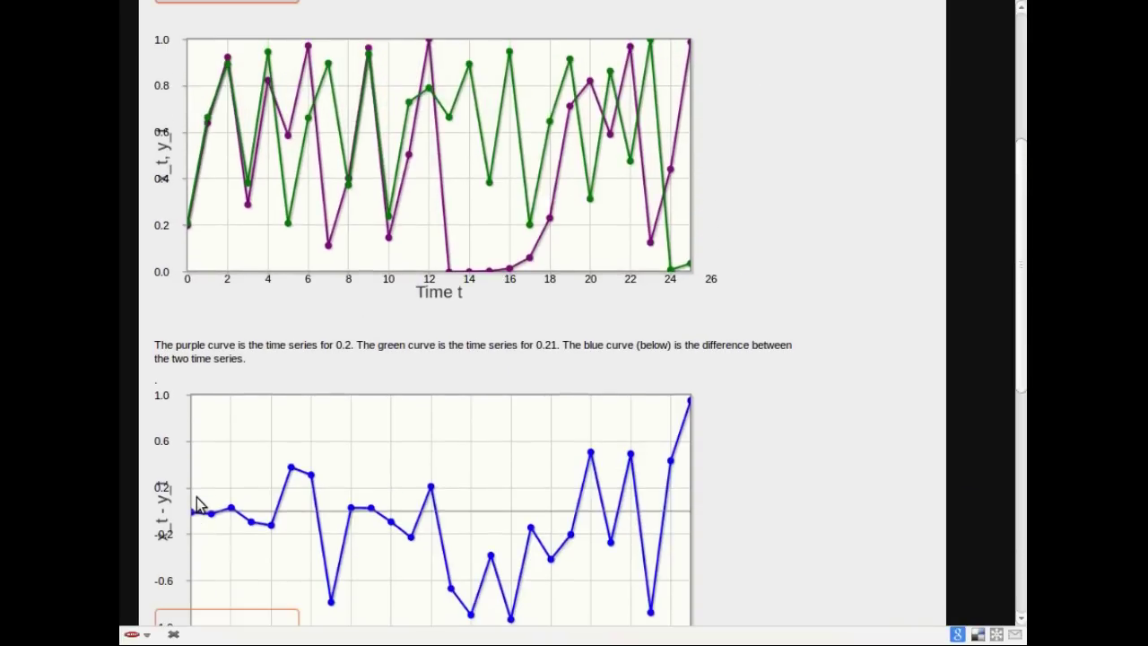
scroll(196, 499, down, 1)
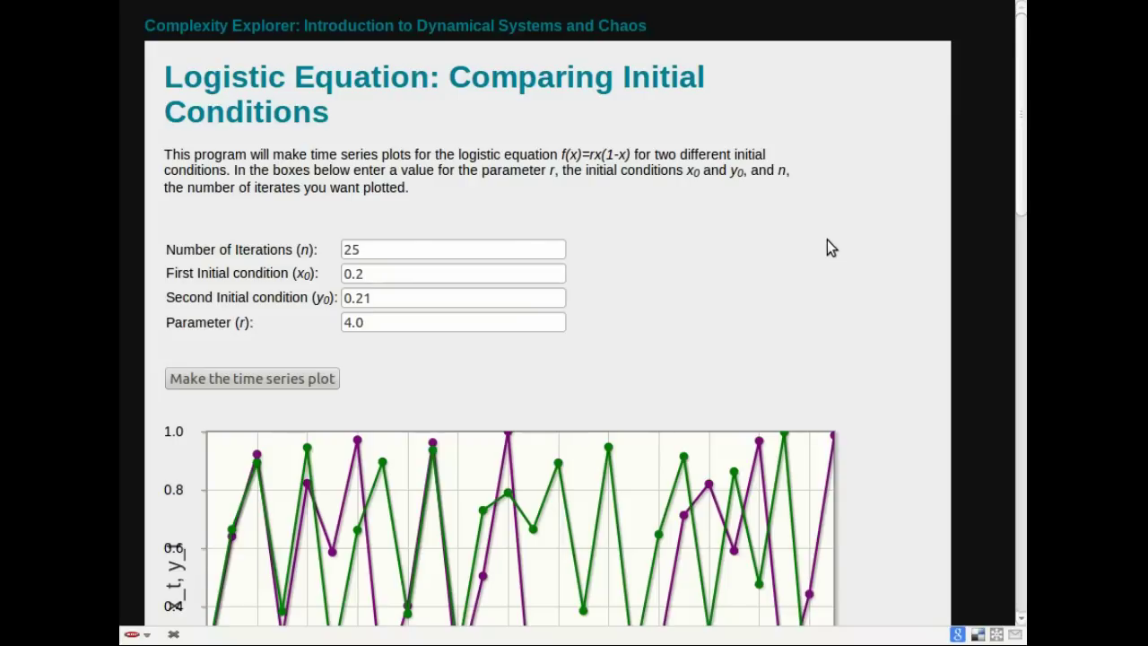
click(384, 275)
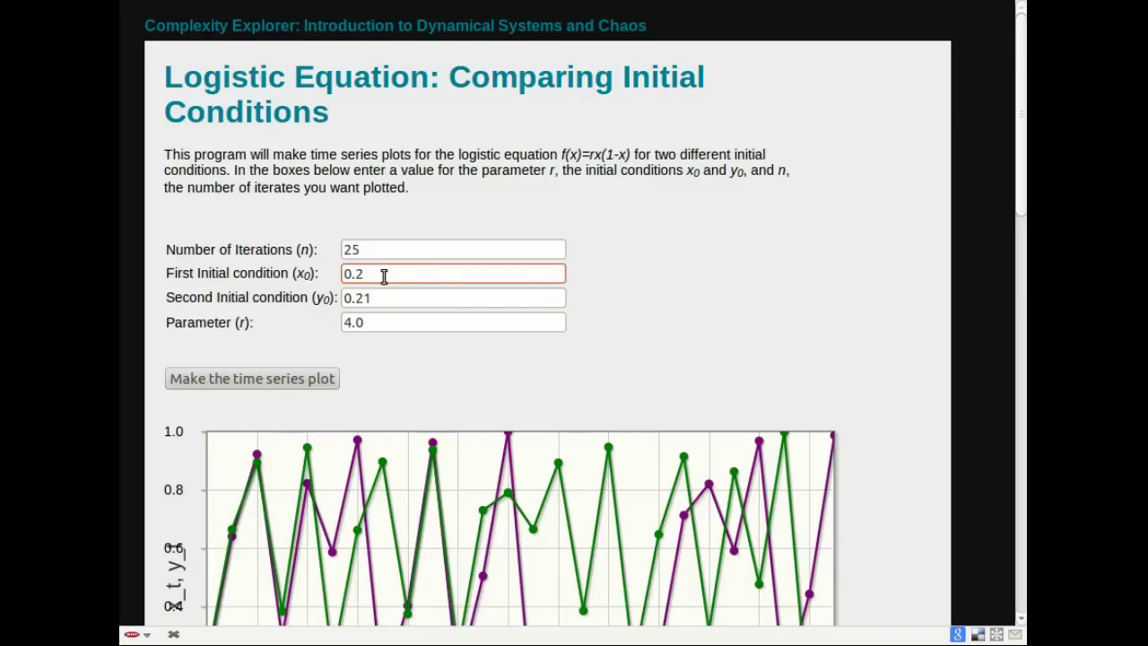
click(651, 282)
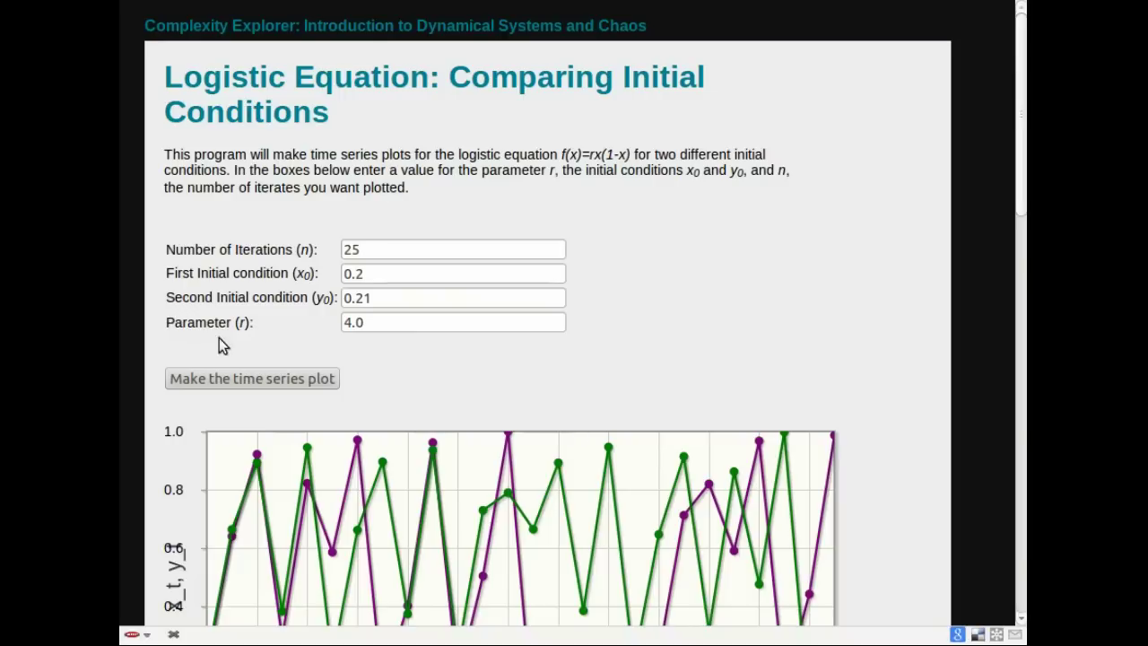
Step: Regenerate the 0.2 vs 0.21 time series at r = 4.0 and view it down to the axis
click(239, 378)
scroll(835, 305, down, 3)
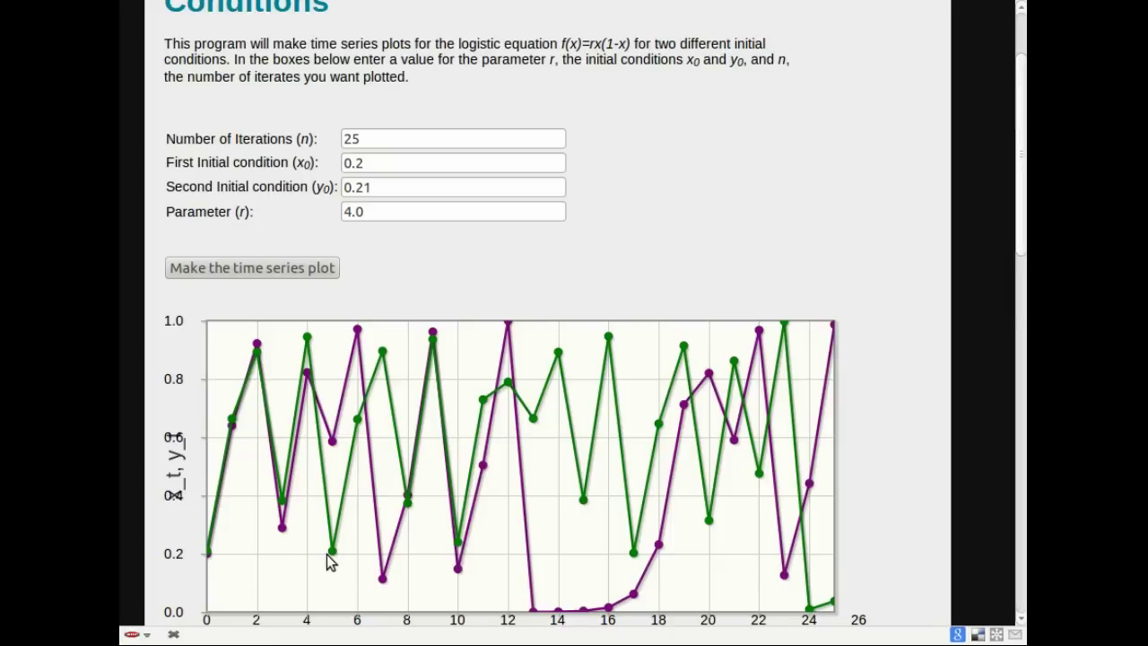
scroll(974, 183, down, 2)
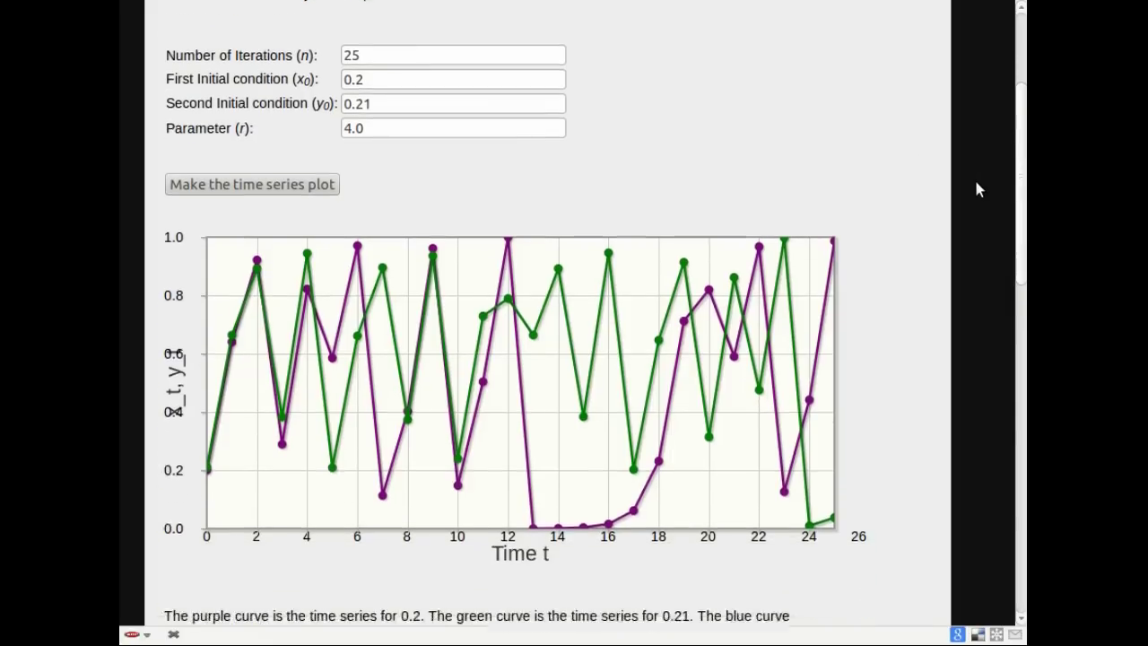
scroll(978, 188, down, 10)
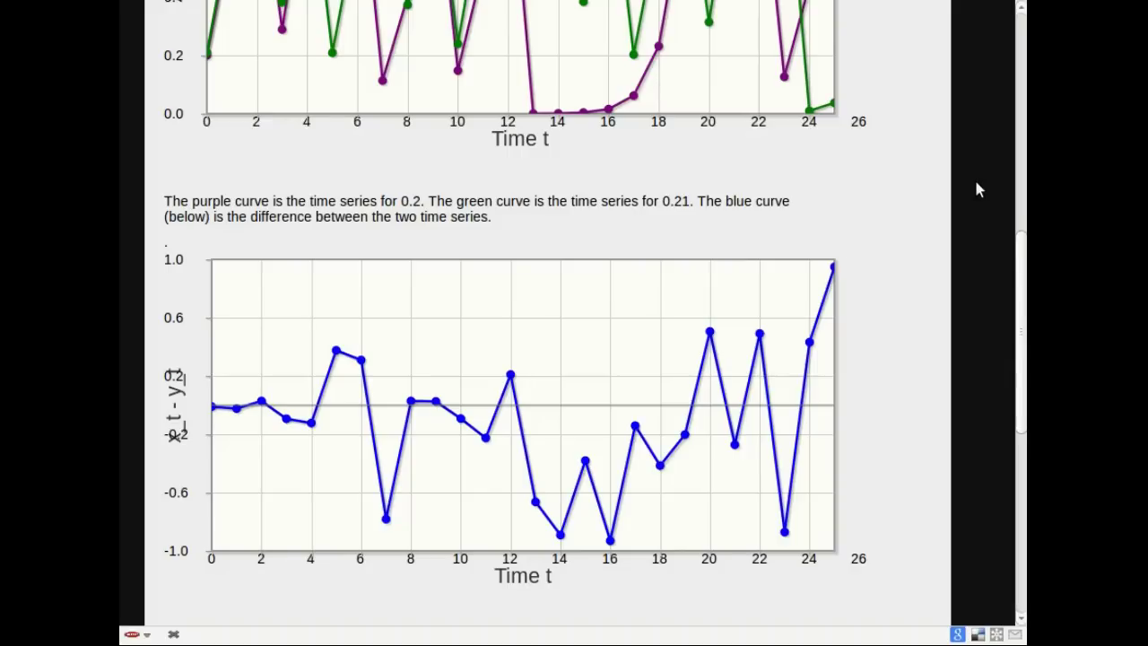
scroll(978, 189, up, 5)
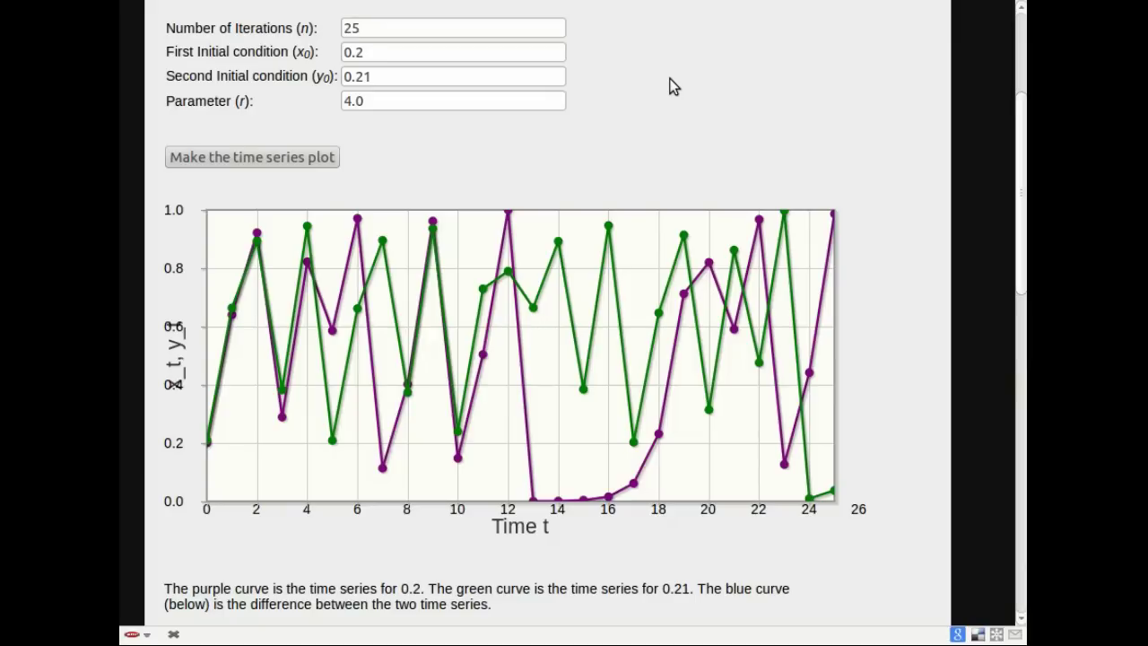
Step: Change the second initial condition from 0.21 to 0.2000001 and zoom the page in
click(468, 78)
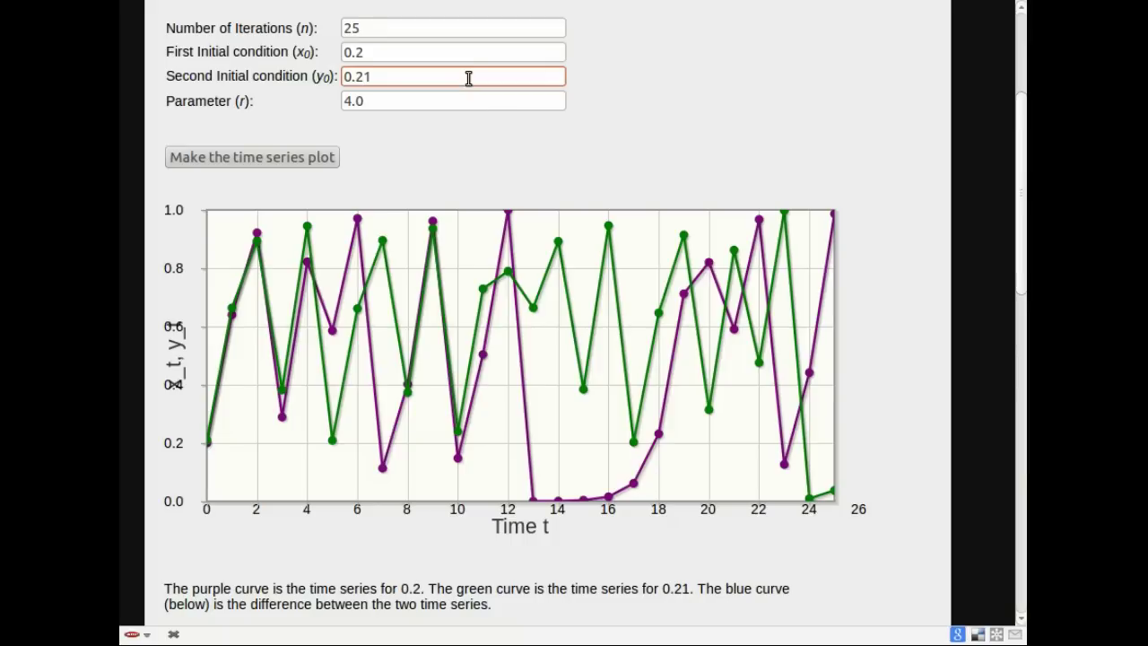
key(Left)
text(00)
key(ctrl+plus)
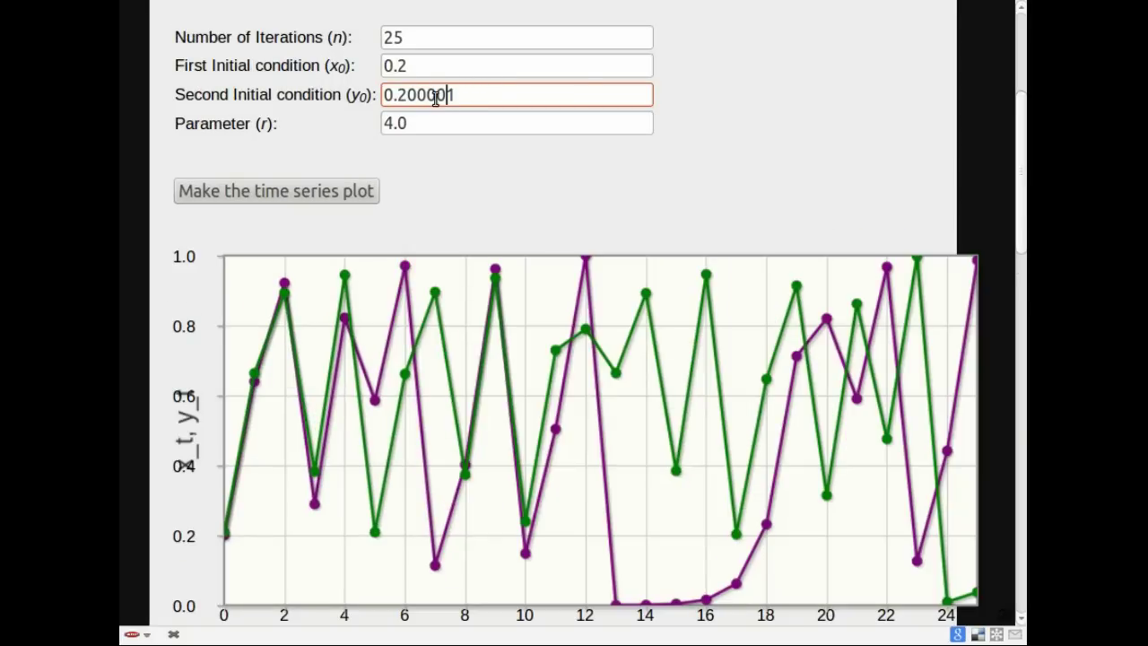
text(0)
Step: Redraw the time series for initial conditions 0.2 and 0.2000001
click(479, 99)
click(253, 188)
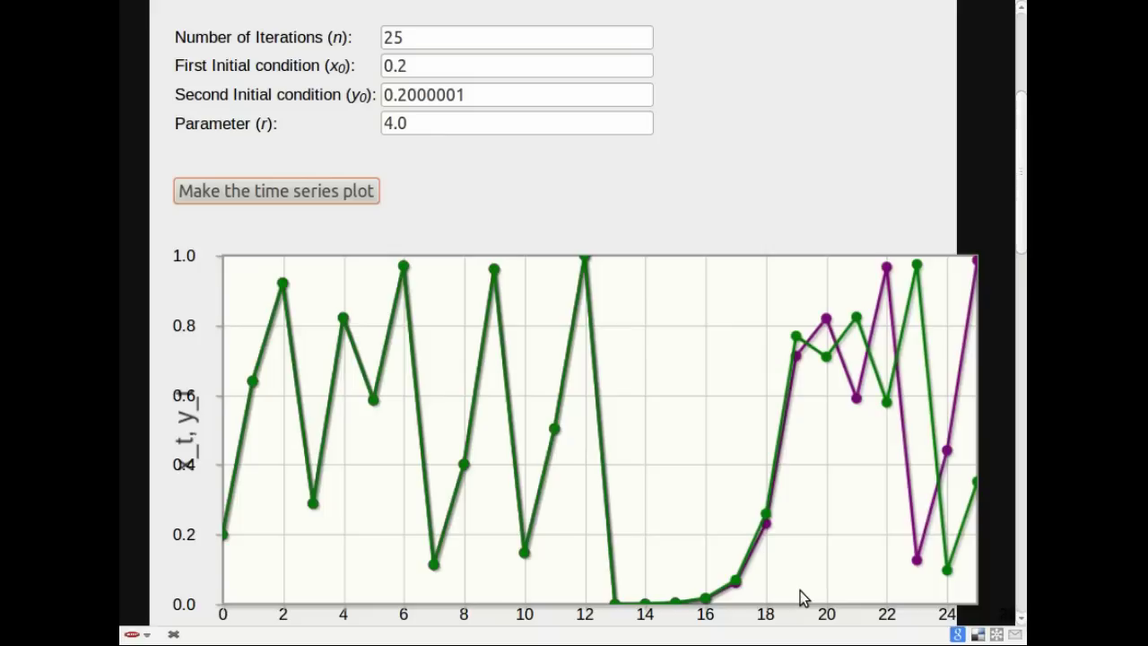
Step: Raise the number of iterations from 25 to 40 and redraw the plot
click(500, 37)
key(BackSpace)
key(BackSpace)
text(40)
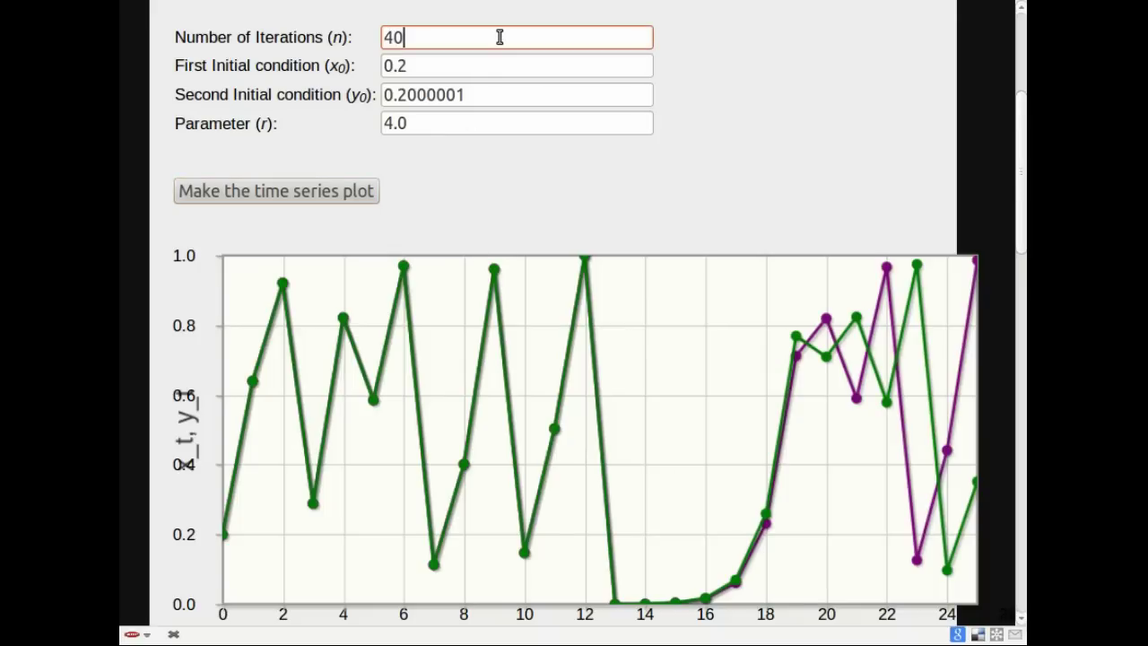
click(290, 189)
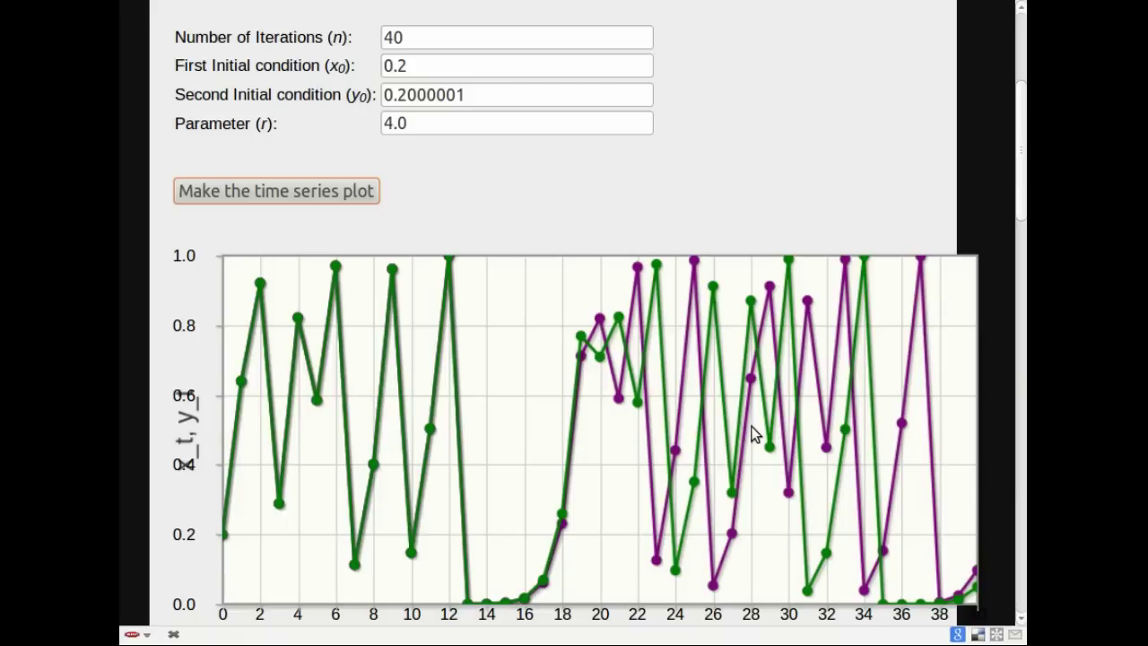
scroll(753, 433, down, 10)
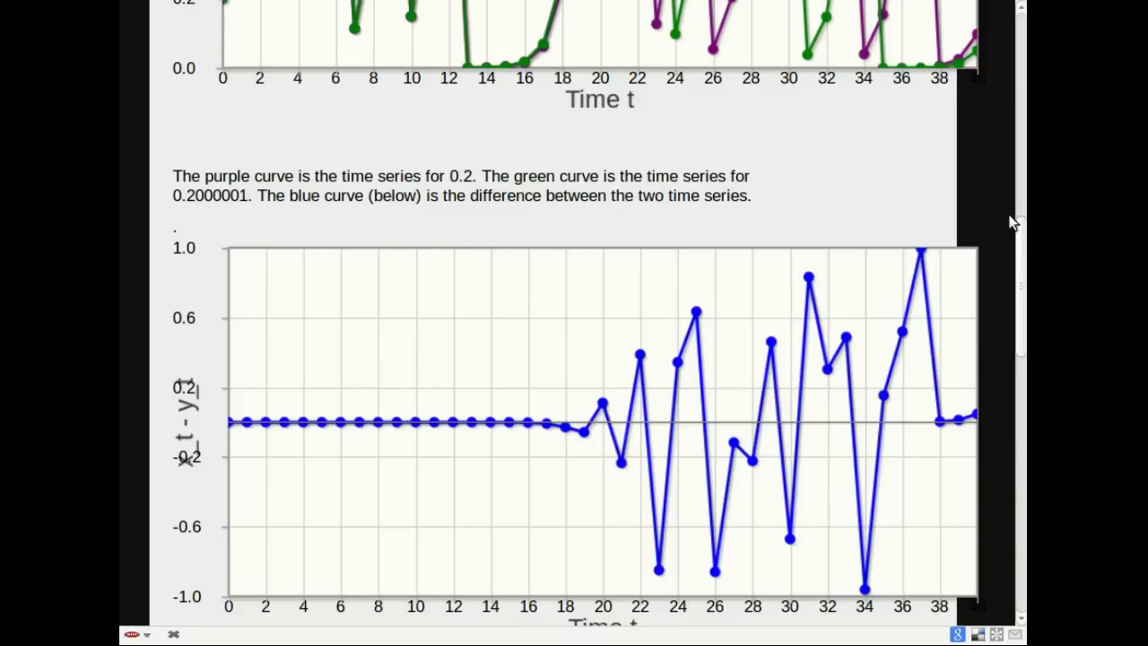
scroll(1021, 240, up, 5)
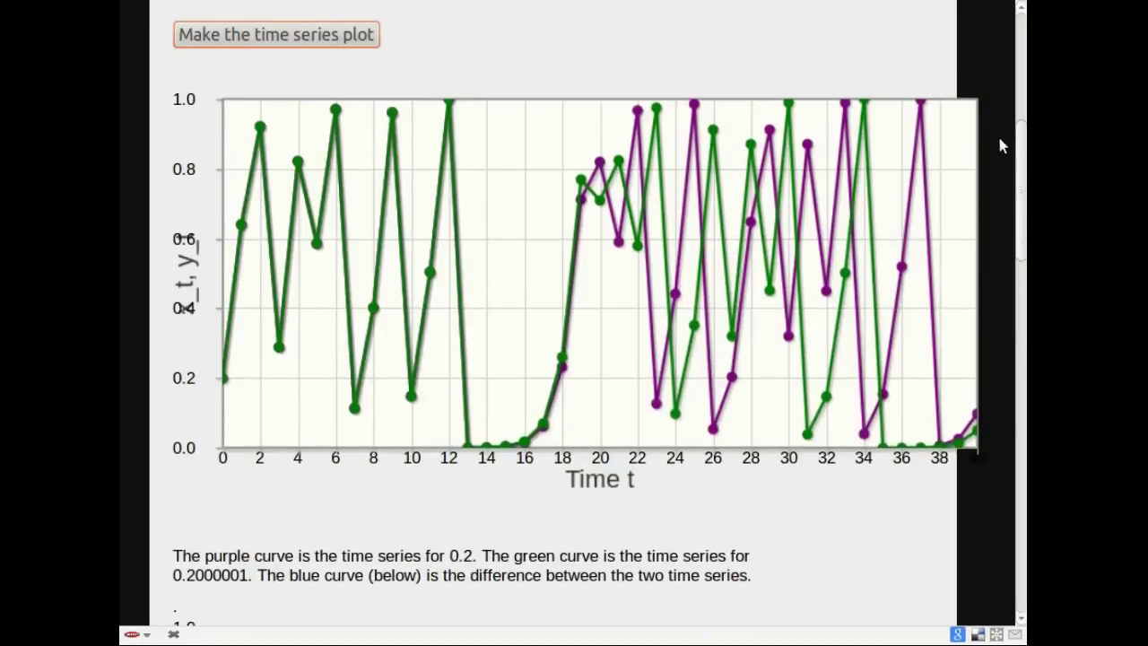
scroll(987, 113, up, 1)
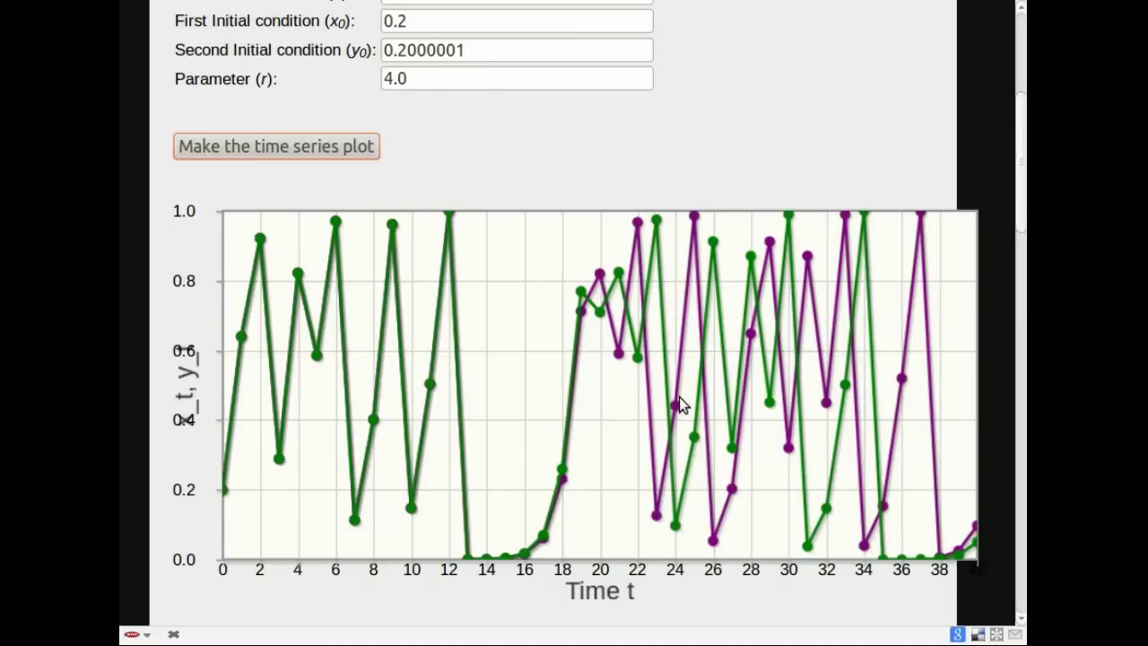
scroll(680, 395, down, 5)
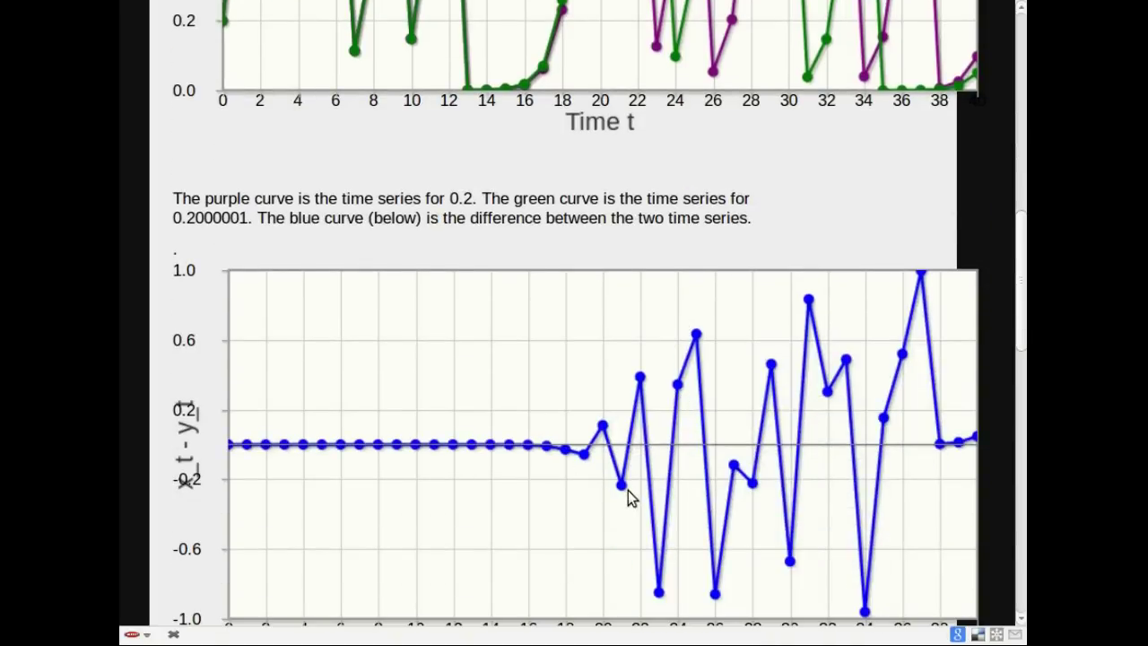
scroll(628, 491, up, 4)
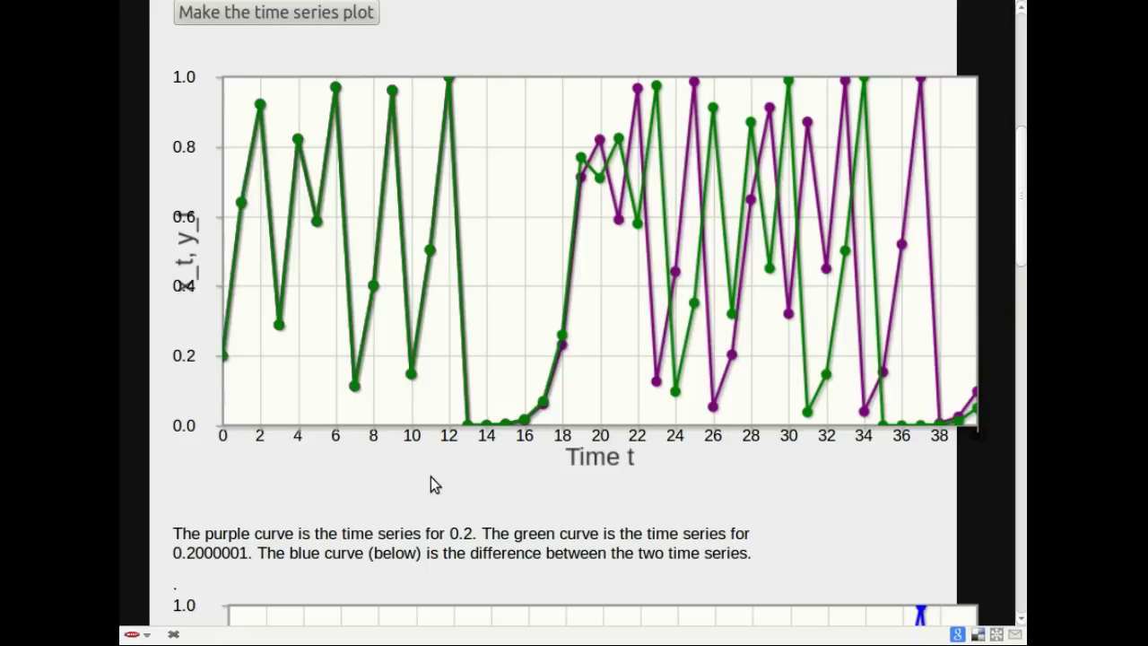
scroll(431, 477, up, 3)
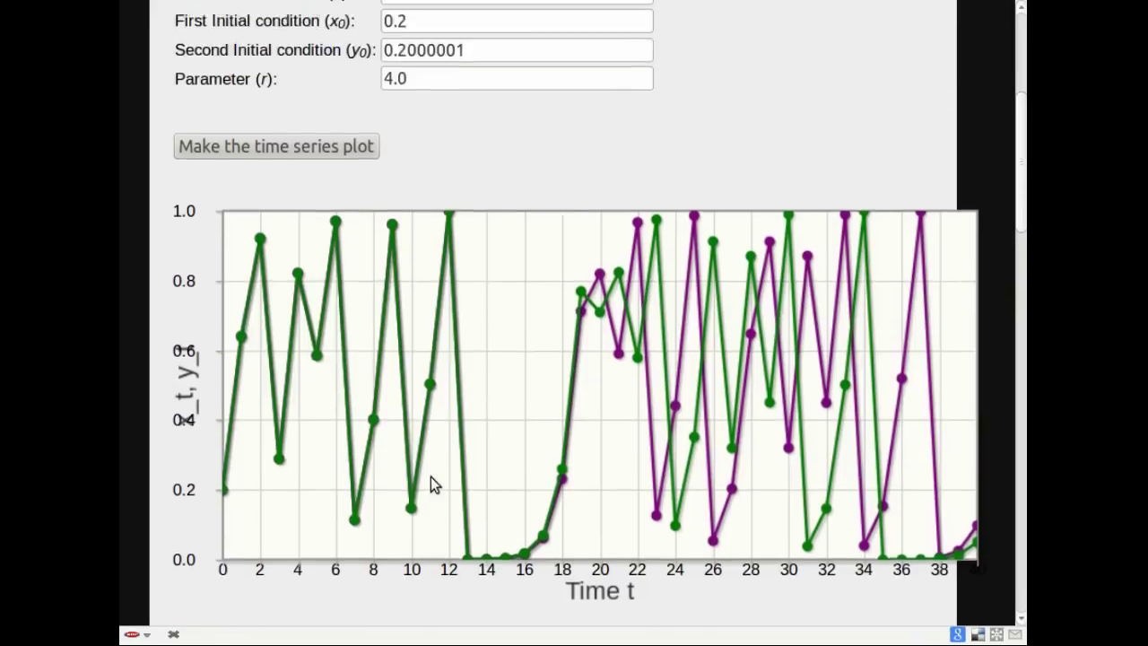
click(476, 54)
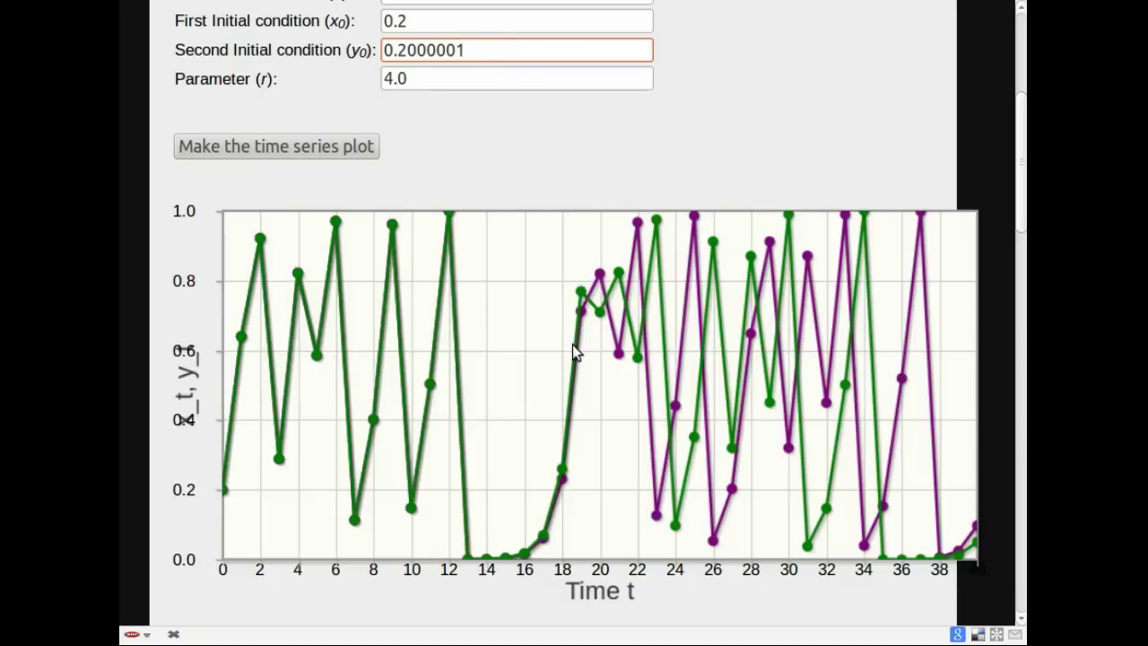
Step: Trim the second initial condition back to 0.21 and replot the 40-step time series
click(785, 92)
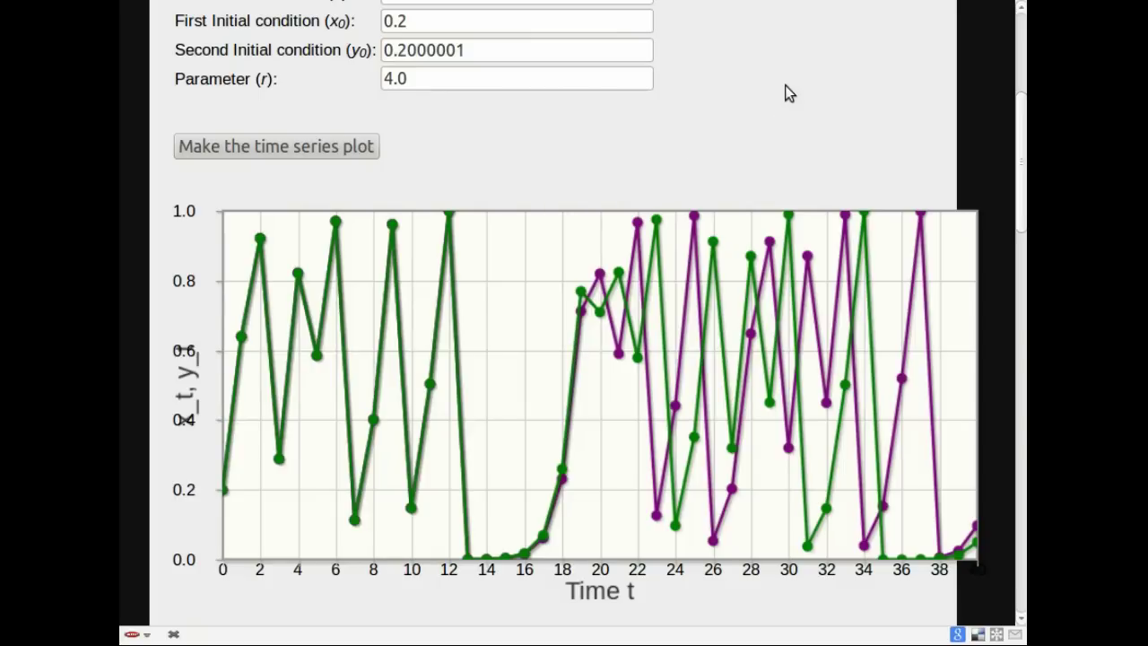
click(446, 52)
key(BackSpace)
key(BackSpace)
key(BackSpace)
key(BackSpace)
key(BackSpace)
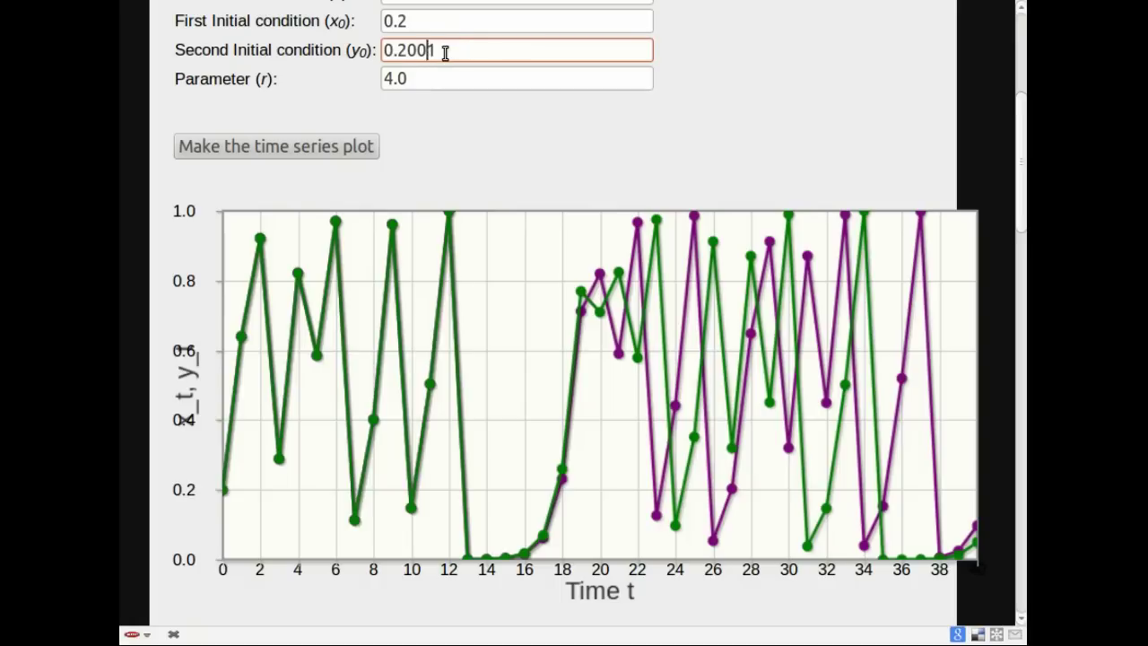
click(287, 146)
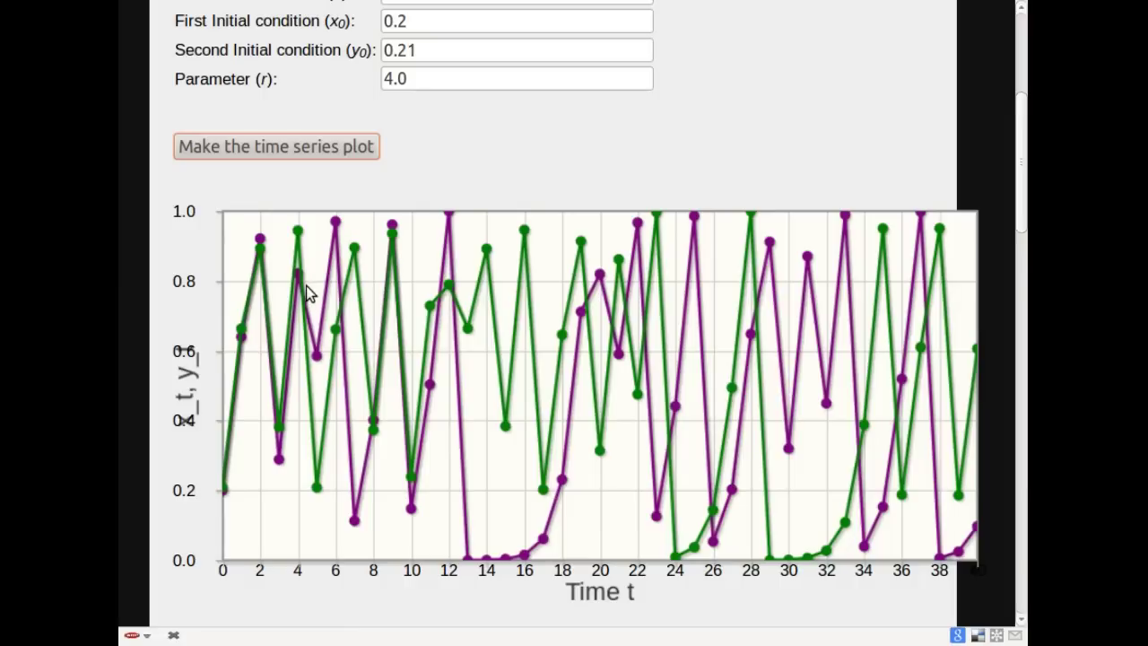
Step: Change the second initial condition from 0.21 to 0.2000001 and replot the time series
click(429, 50)
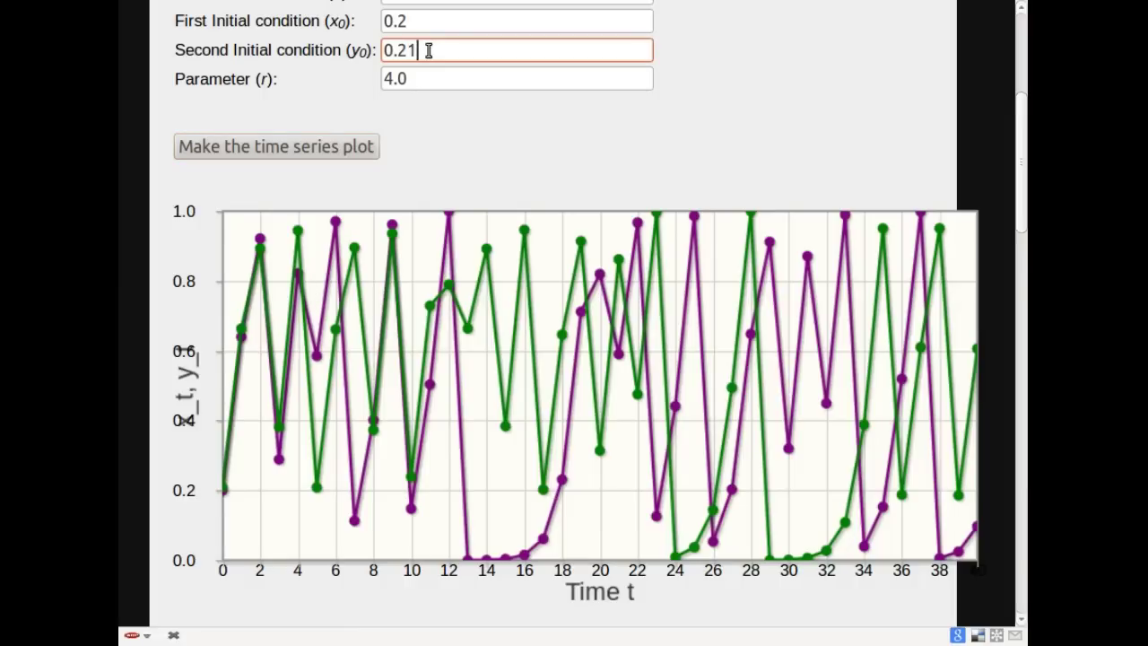
key(Left)
text(00000)
click(323, 147)
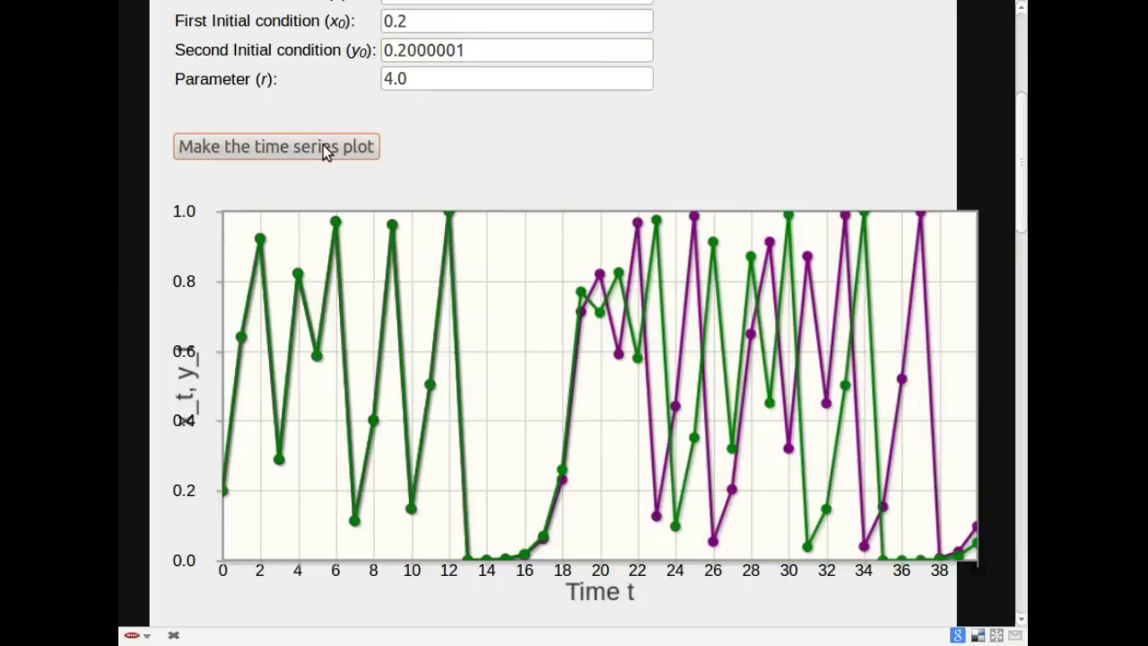